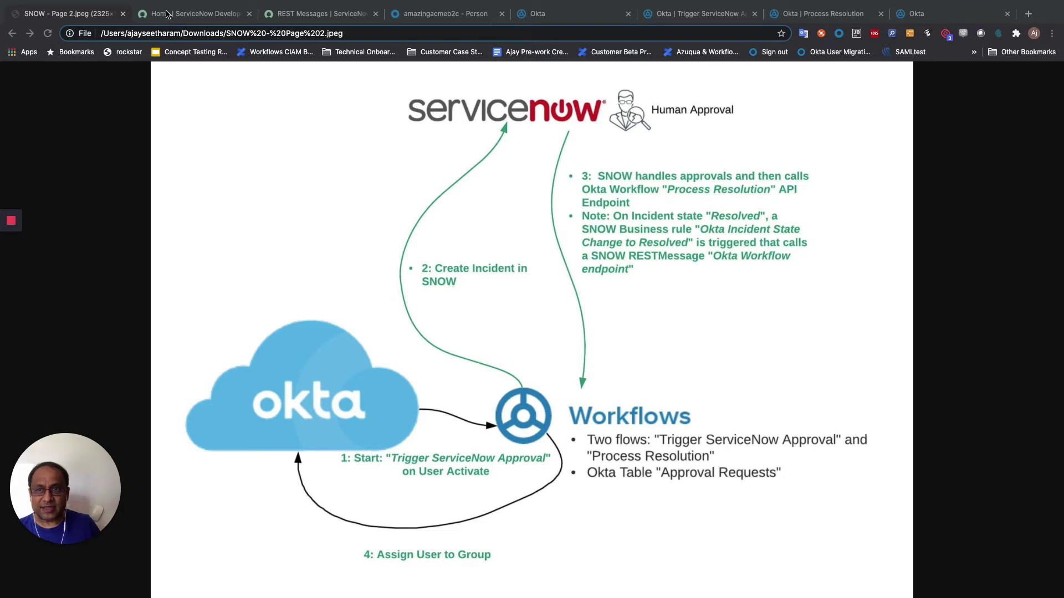
# - Look over the ServiceNow developer home page and the free personal instance guide
pyautogui.click(167, 14)
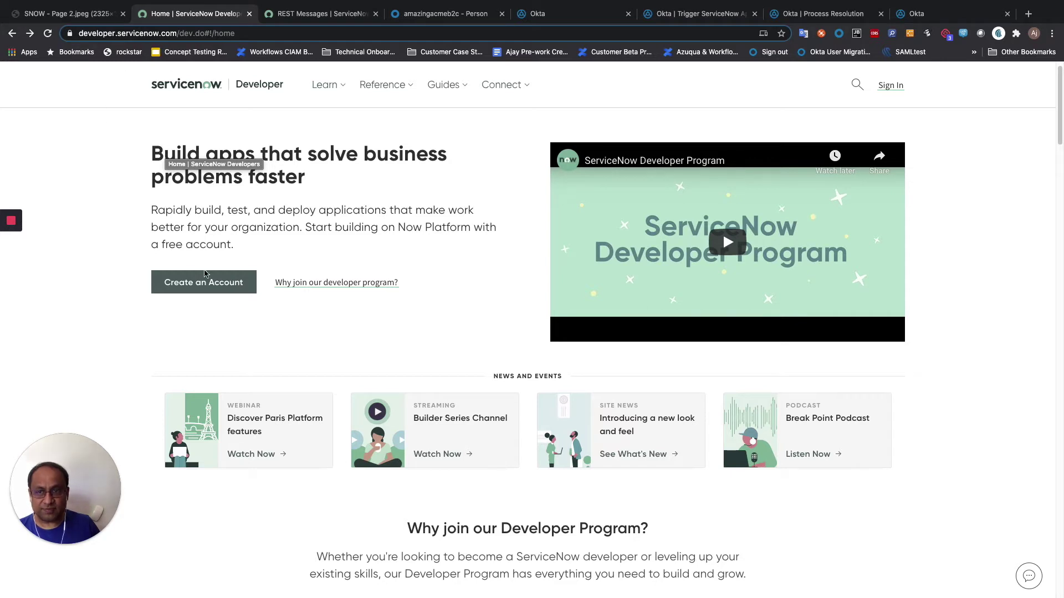
pyautogui.scroll(-1, 388, 329)
pyautogui.scroll(-5, 389, 329)
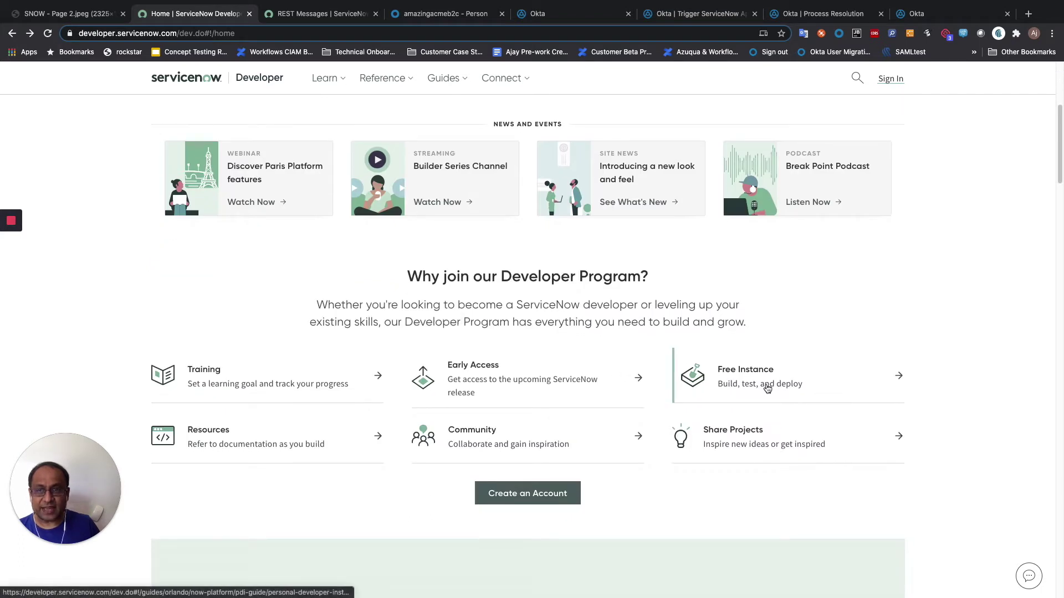
pyautogui.click(767, 388)
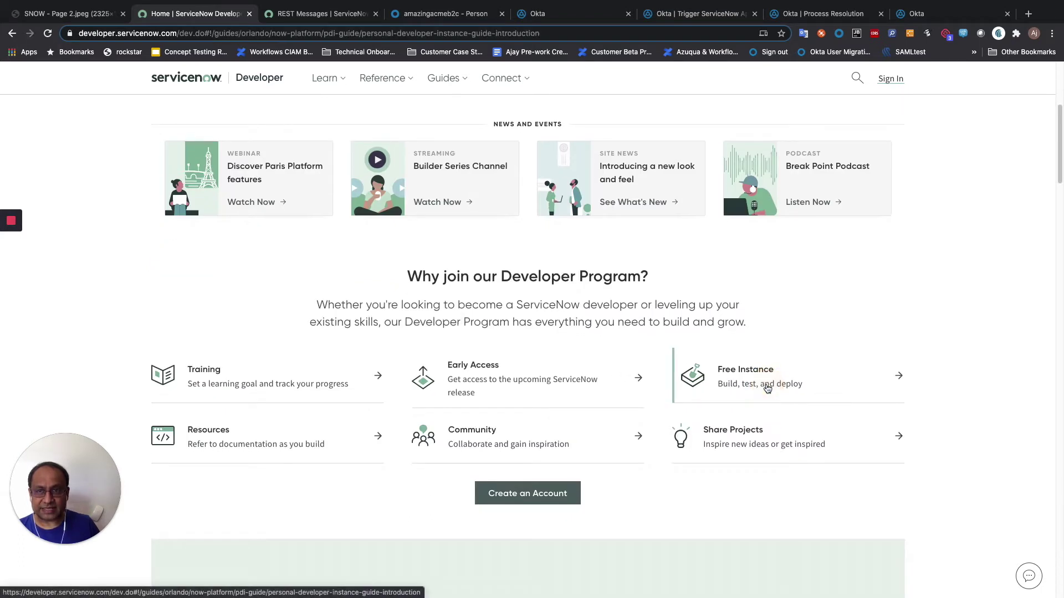
pyautogui.click(12, 34)
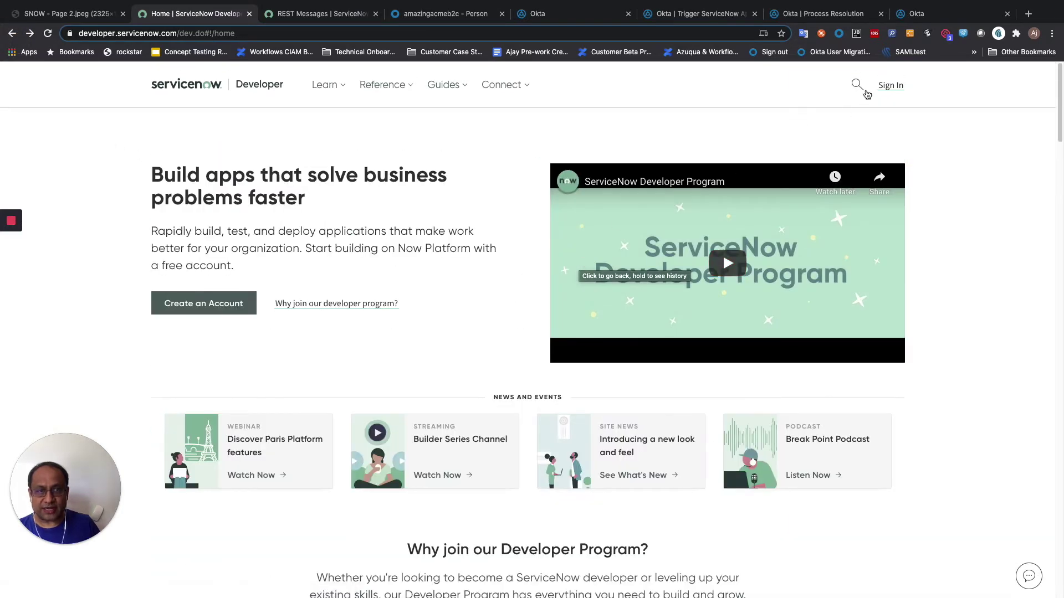
# - Sign in to the developer site with your e-mail and switch to the instance's REST Messages tab
pyautogui.click(890, 84)
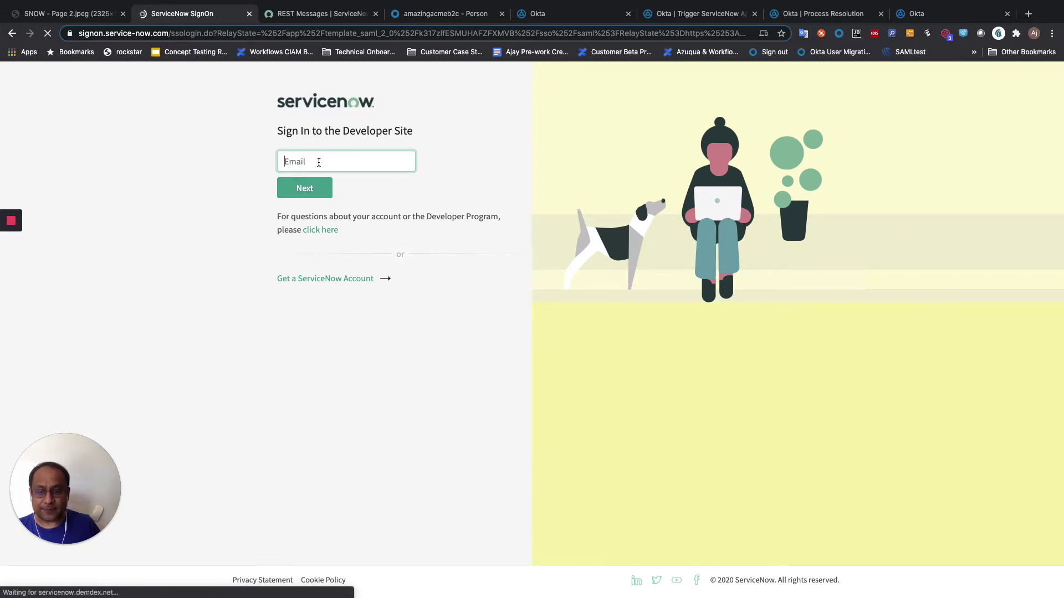
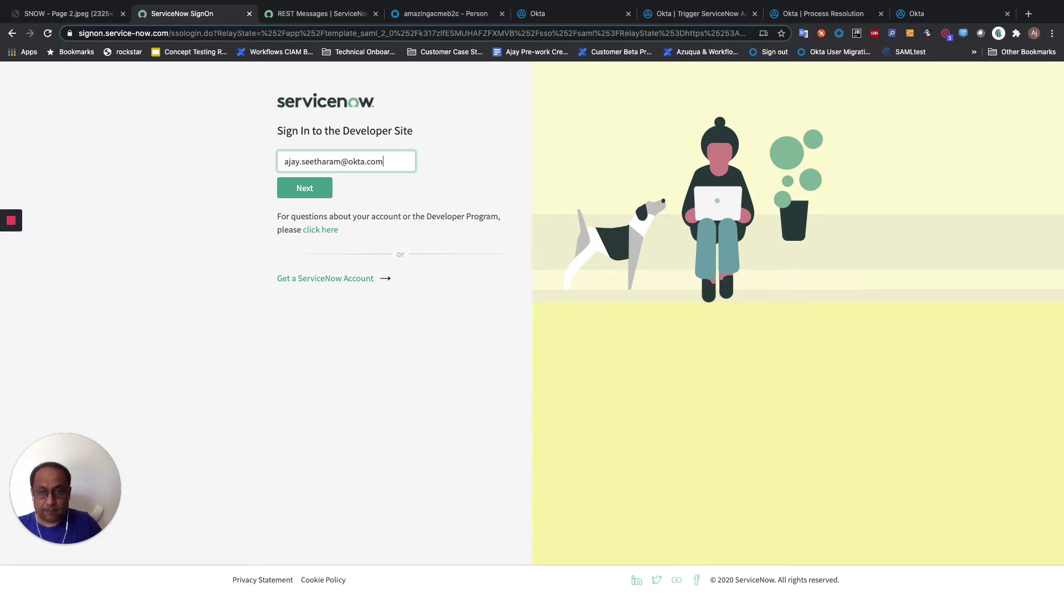
pyautogui.press('Return')
pyautogui.press('Return')
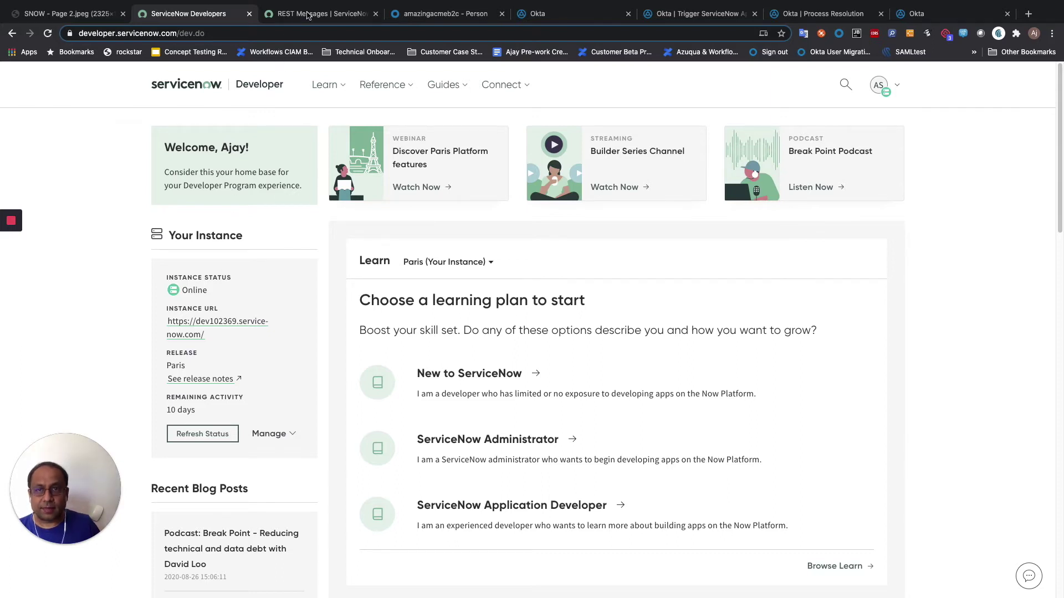
pyautogui.click(308, 15)
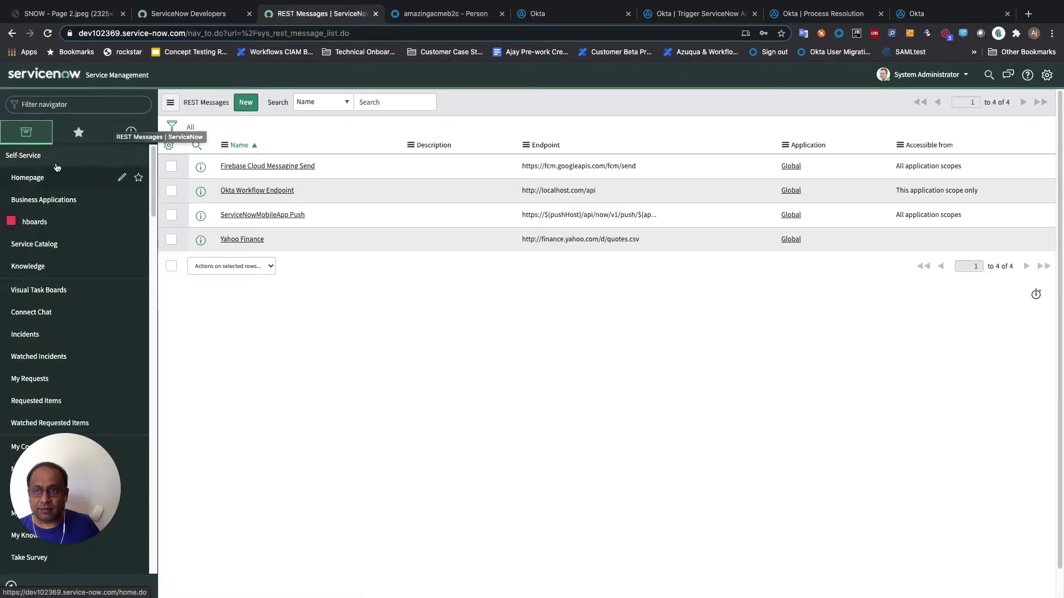
# - Open the Incidents list from the navigator and remove filters to show all 68 incidents
pyautogui.click(23, 104)
pyautogui.write('Incident')
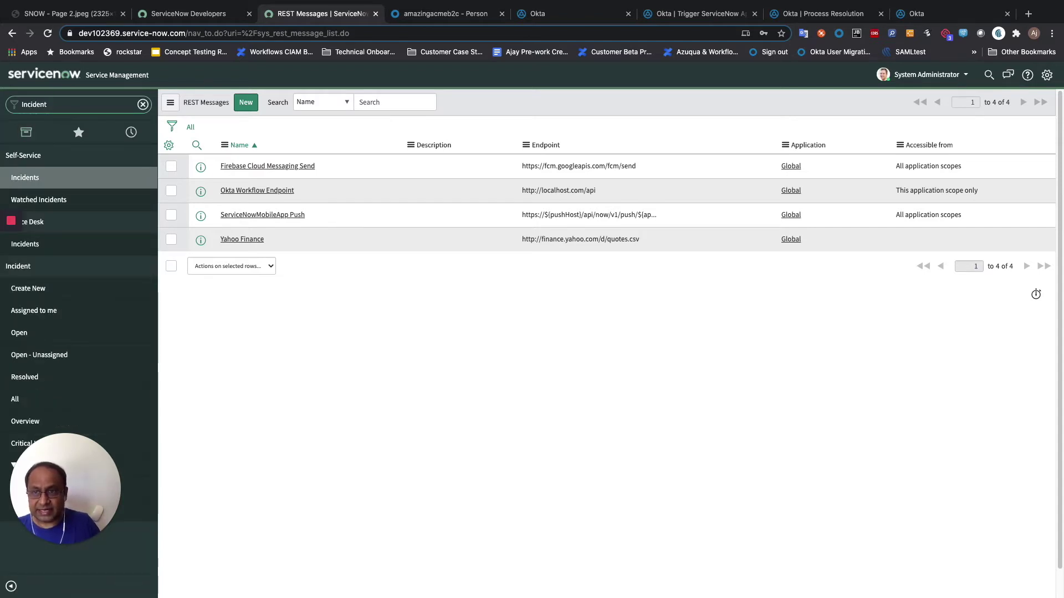
pyautogui.click(21, 177)
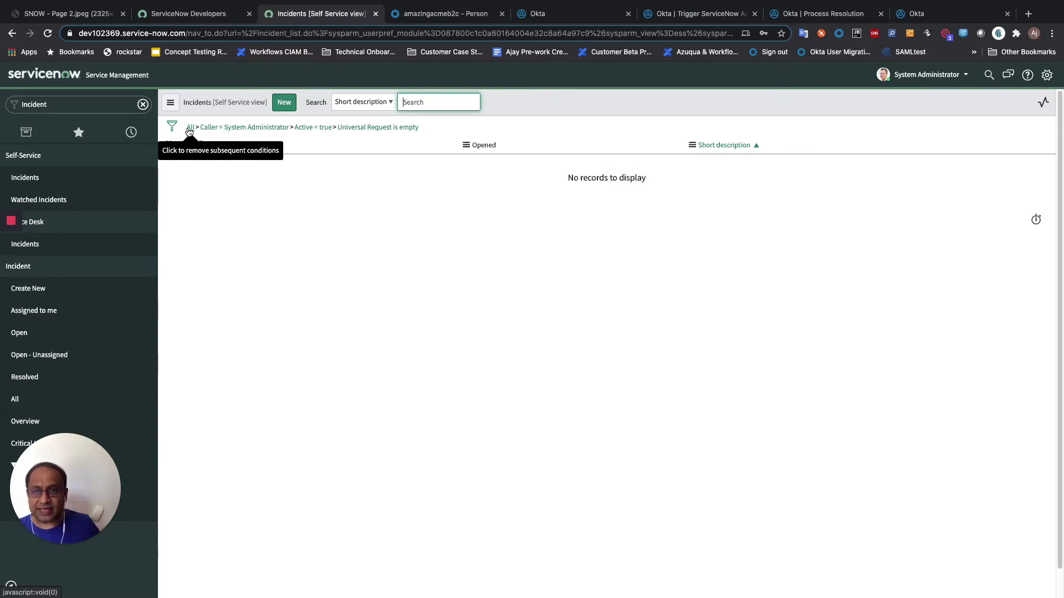
pyautogui.click(189, 128)
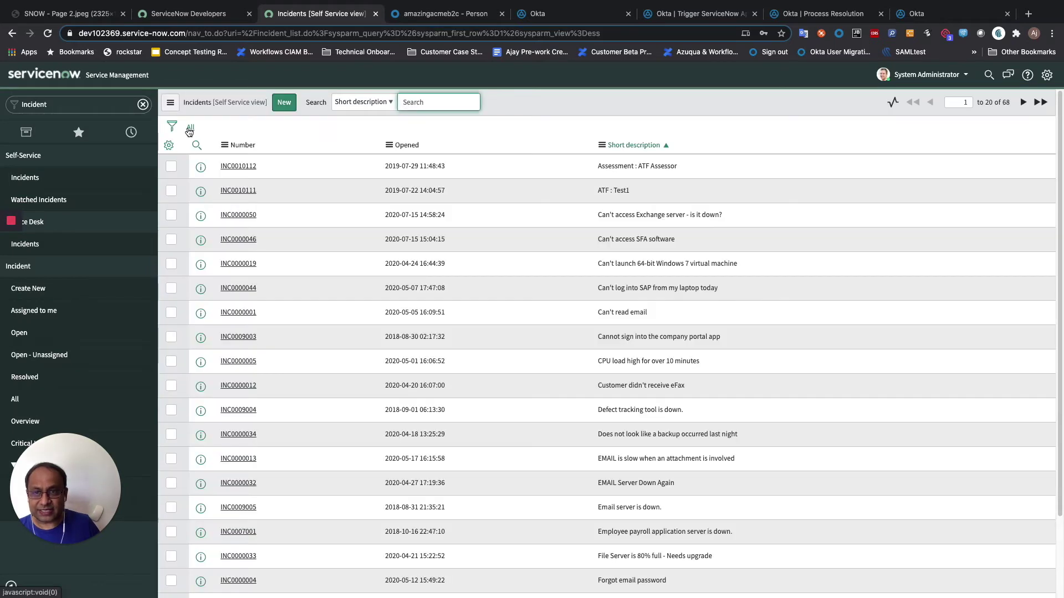
# - Search incidents by Number and open INC0010112
pyautogui.click(377, 102)
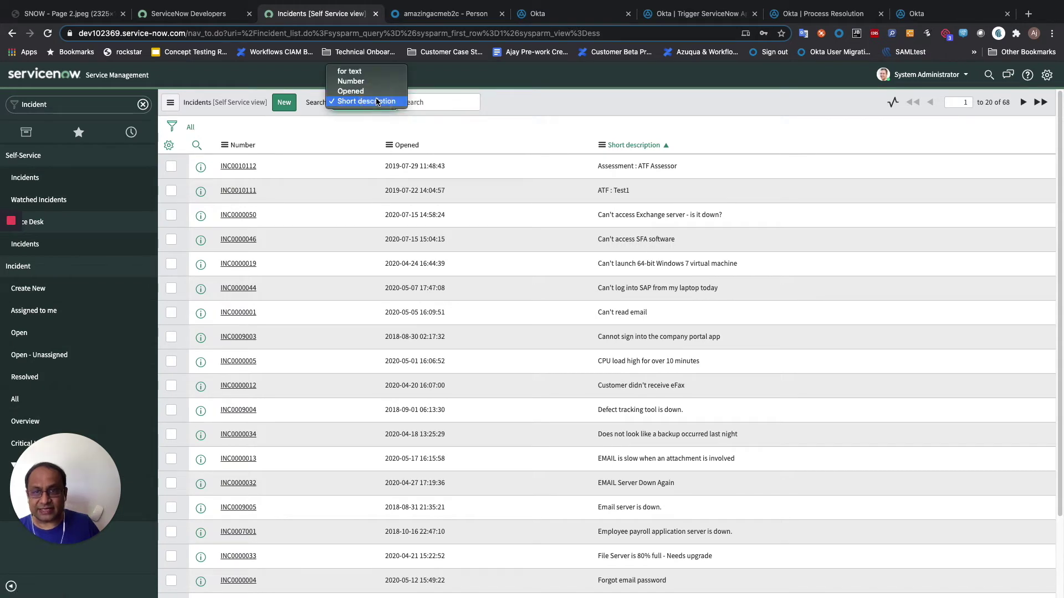
pyautogui.click(369, 82)
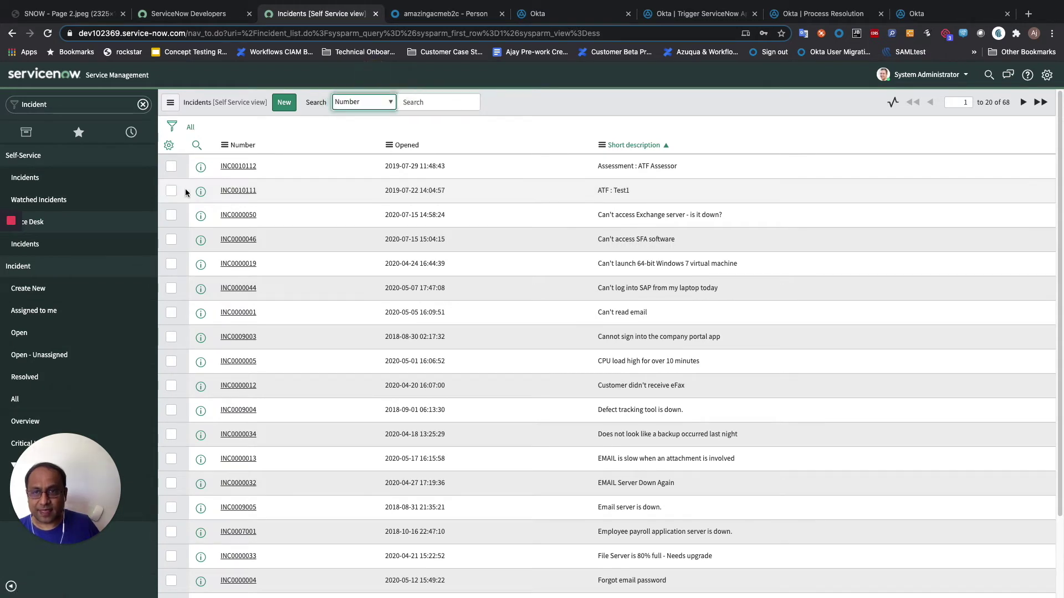
pyautogui.click(238, 167)
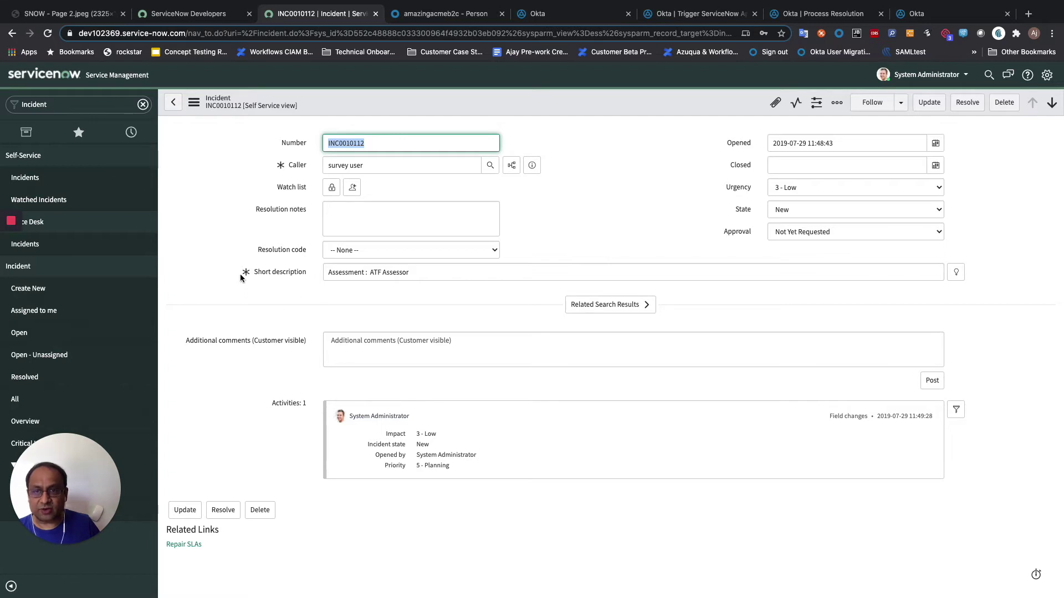
pyautogui.click(202, 107)
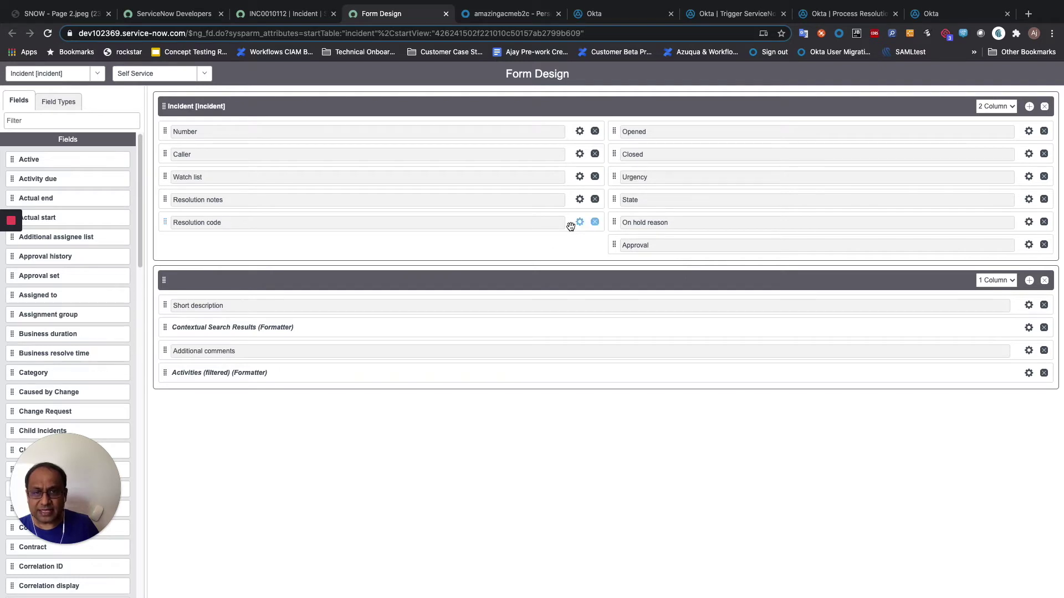
# - In Form Design, move Resolution code below Resolution notes and save the Incident layout
pyautogui.moveTo(571, 222); pyautogui.dragTo(39, 363)
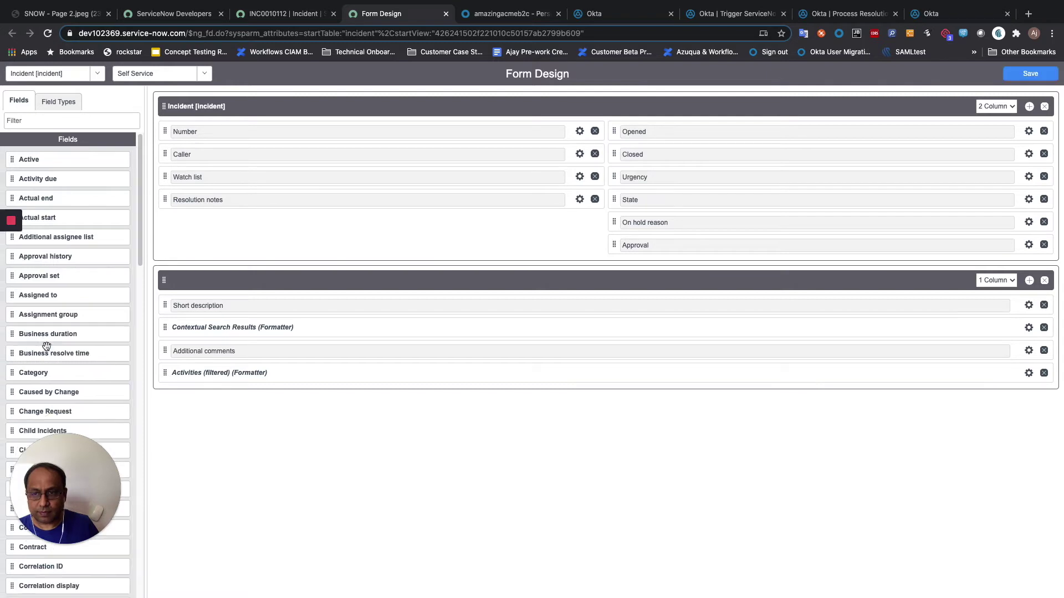
pyautogui.click(39, 117)
pyautogui.write('resolution')
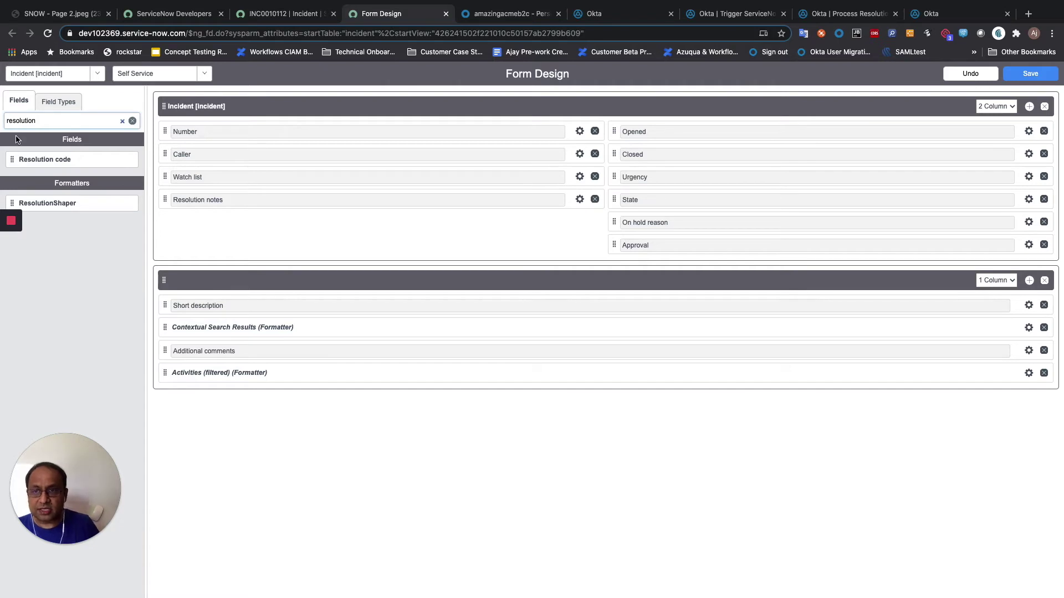
pyautogui.moveTo(26, 159); pyautogui.dragTo(231, 214)
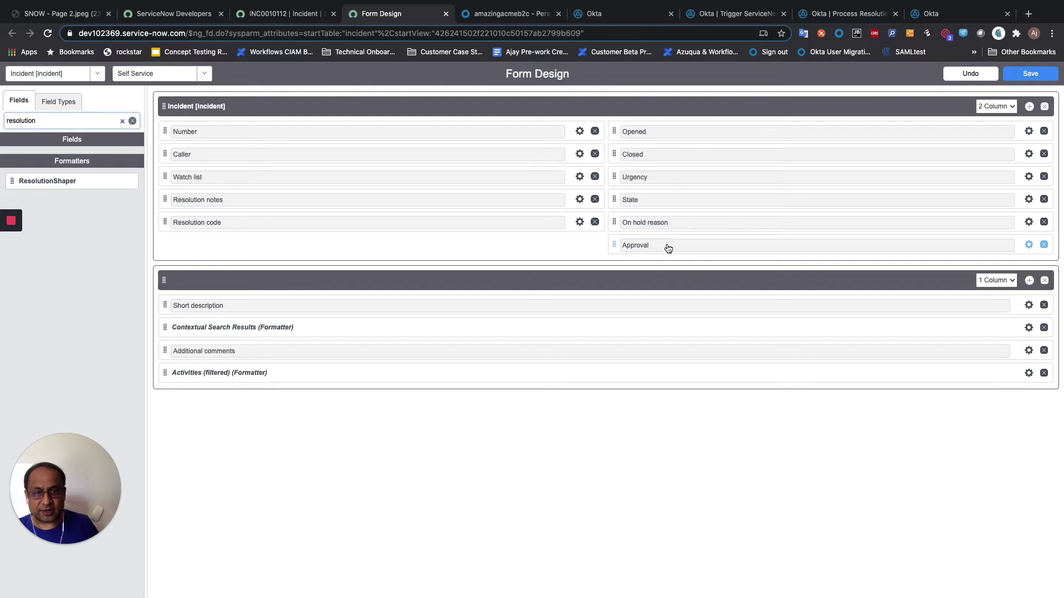
pyautogui.click(1046, 75)
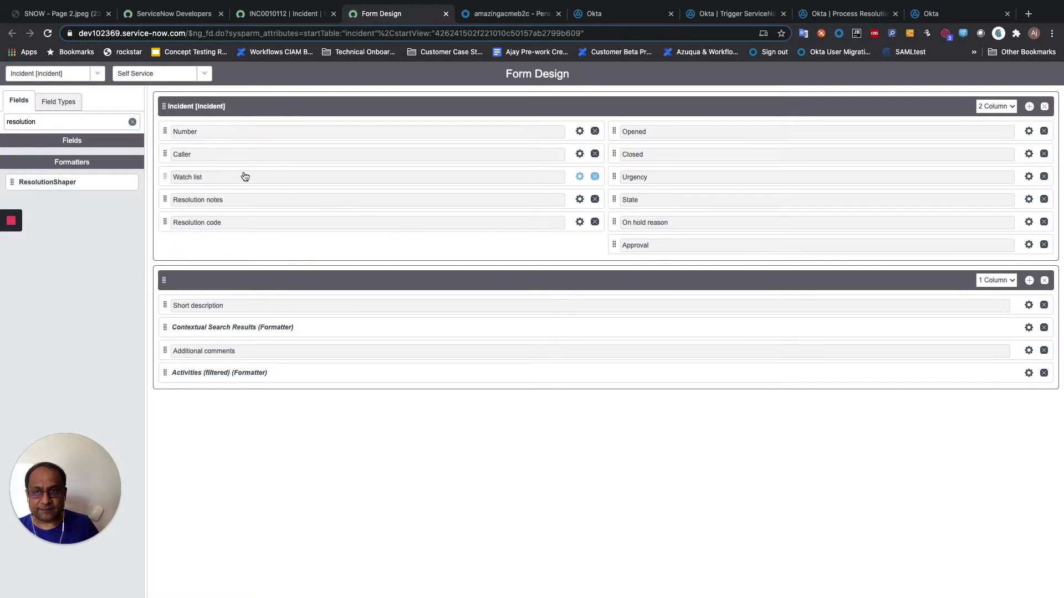
pyautogui.click(446, 13)
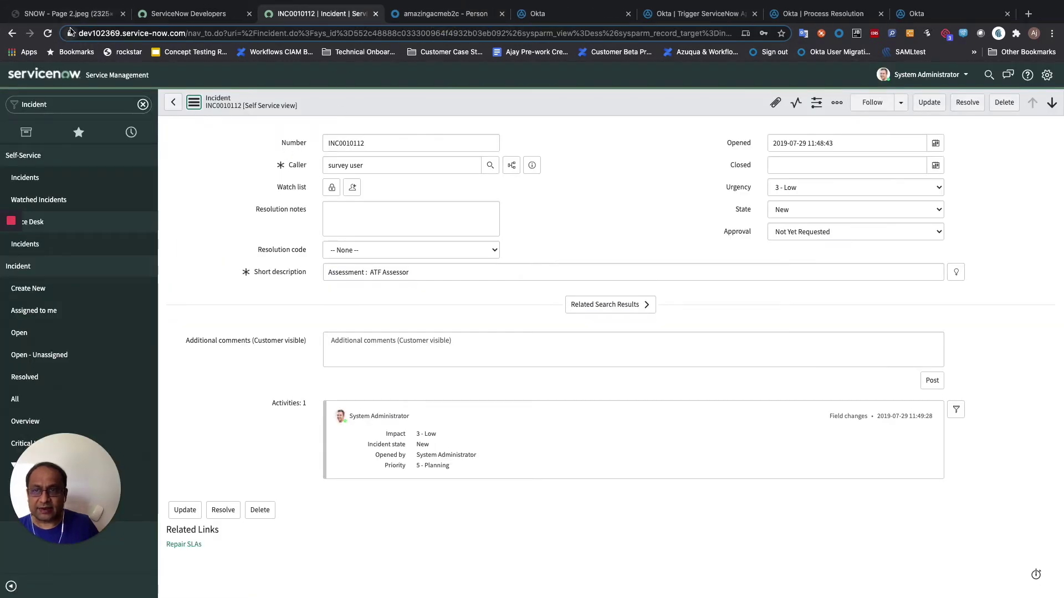
# - Reload the incident and open System Definition > Business Rules from the navigator
pyautogui.click(48, 34)
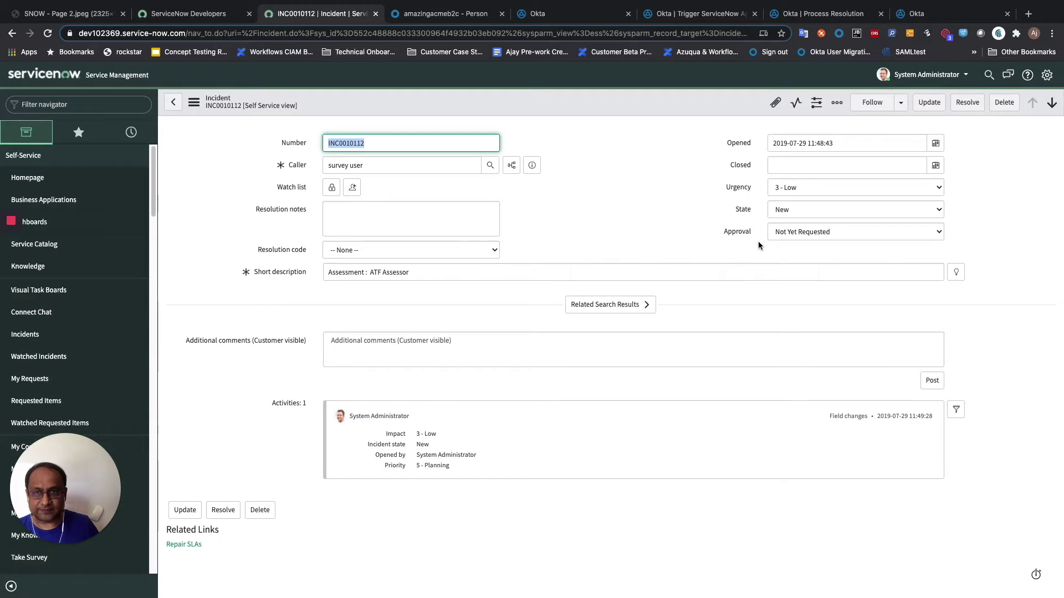
pyautogui.click(41, 104)
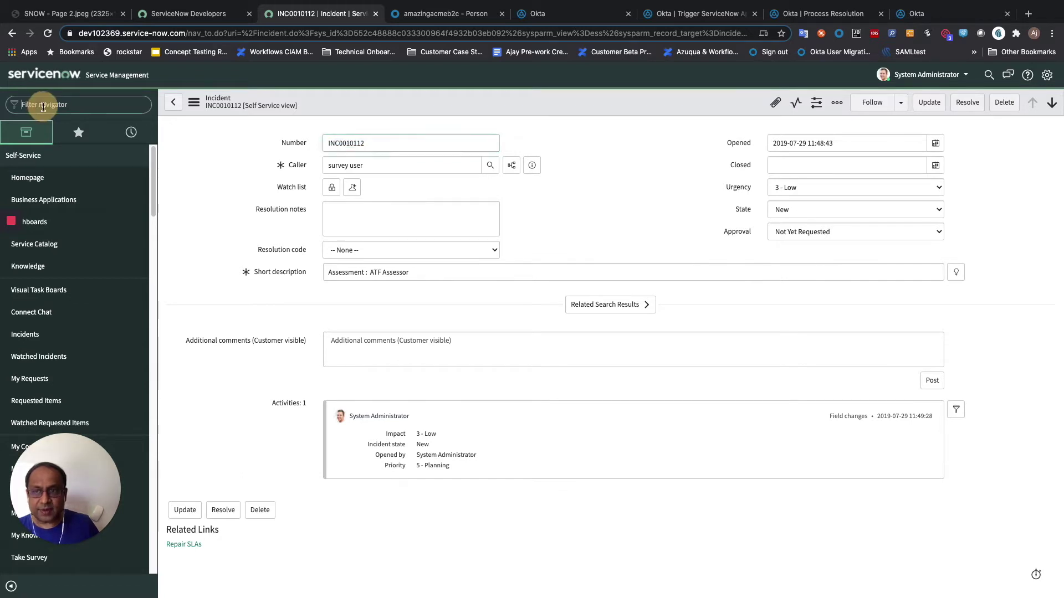
pyautogui.write('Bue')
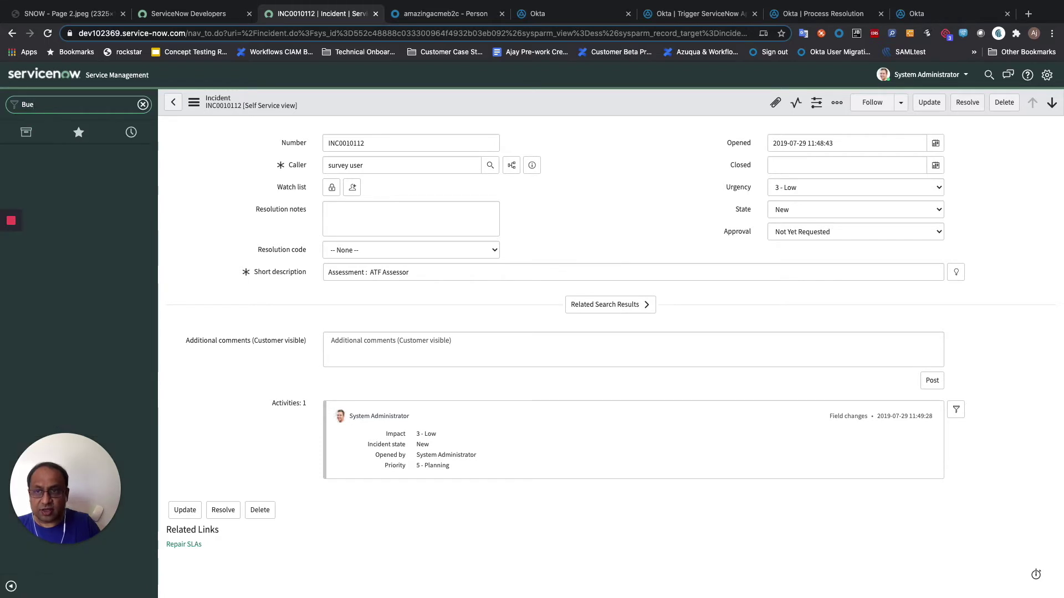
pyautogui.press('BackSpace')
pyautogui.write('sin')
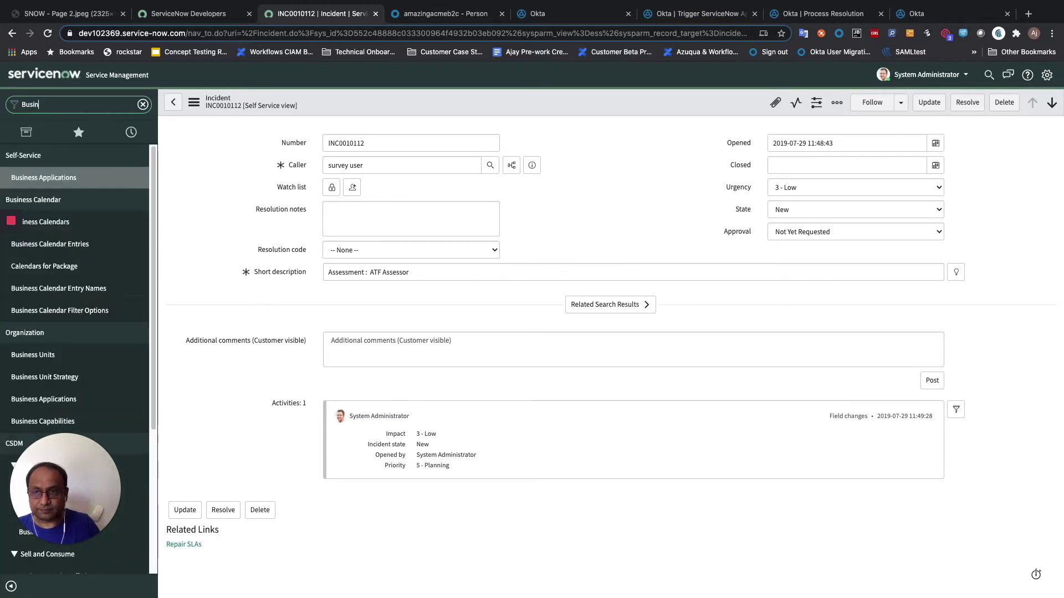
pyautogui.write('ess Rul')
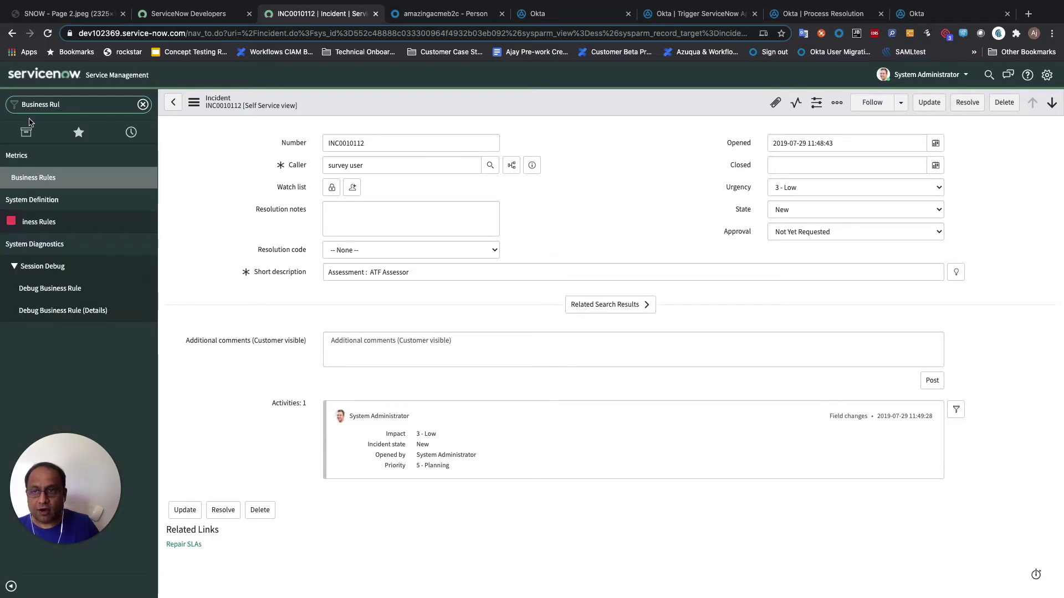
pyautogui.click(48, 224)
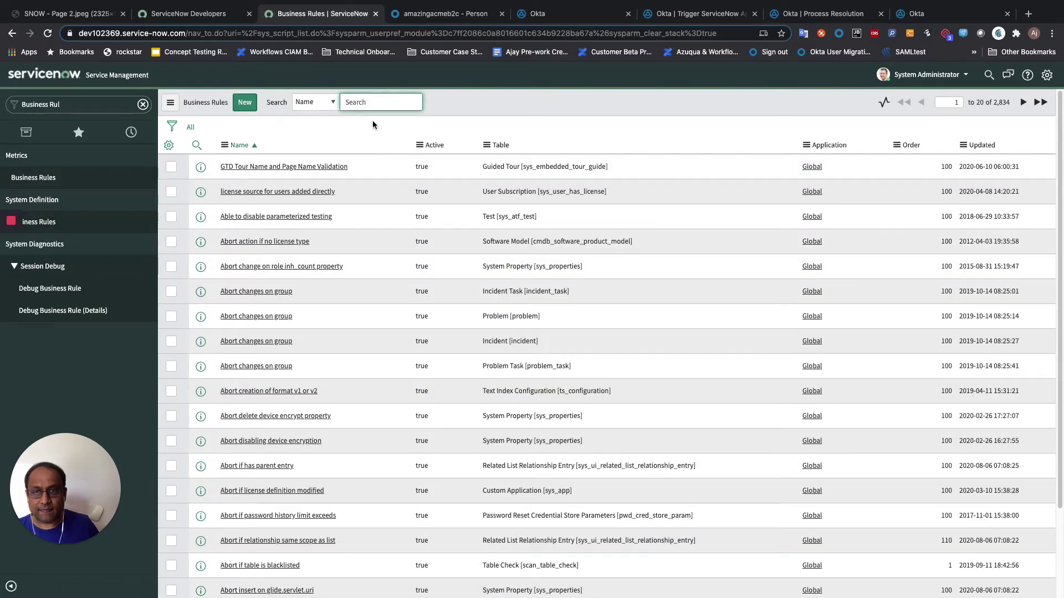
pyautogui.click(245, 103)
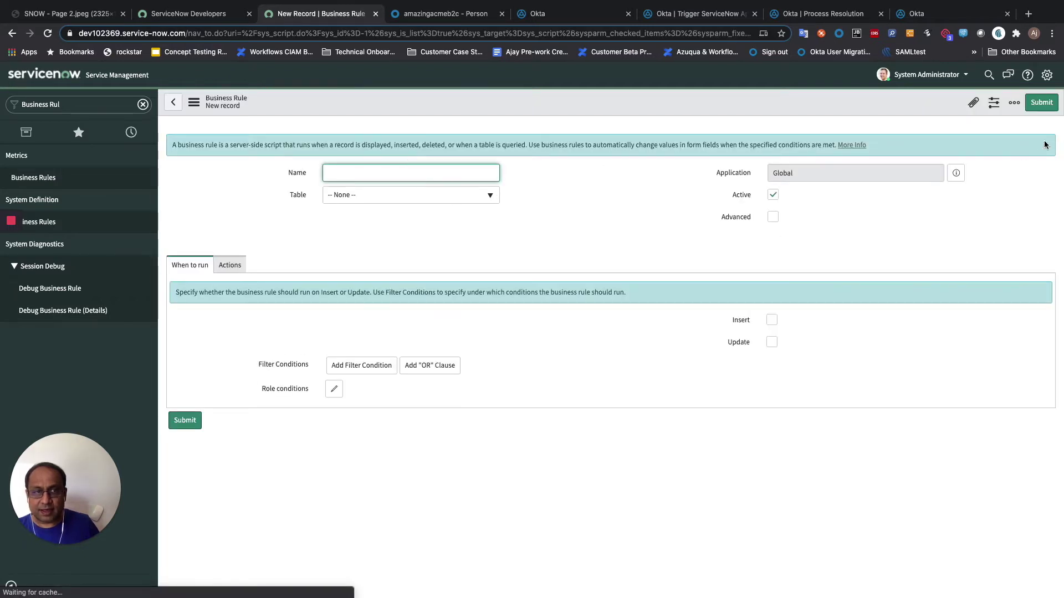
# - Search business rules by Name for 'Okta' and open Okta Incident State Change to Resolved
pyautogui.click(174, 106)
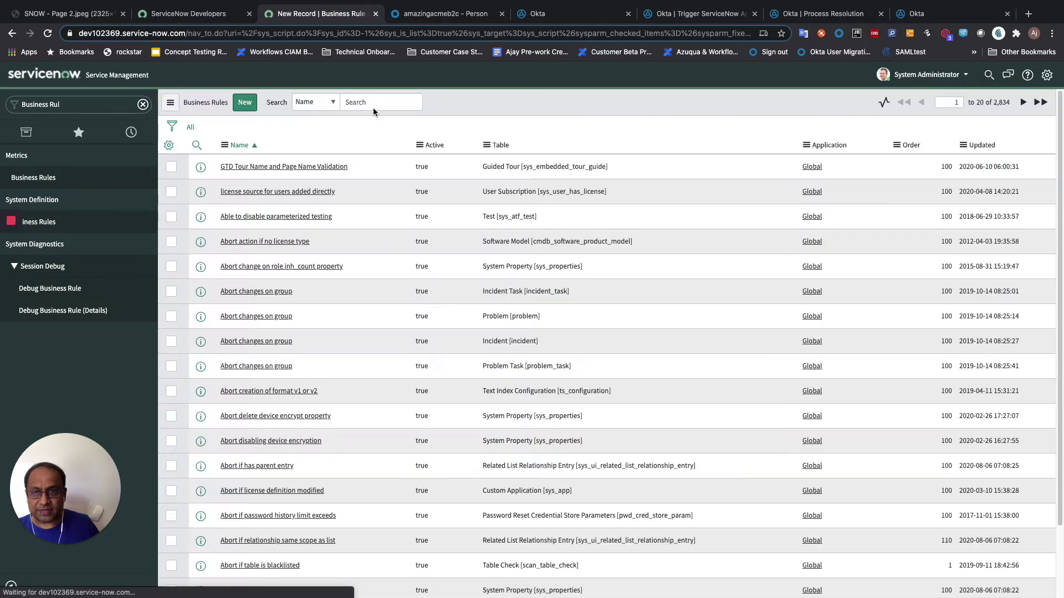
pyautogui.click(373, 108)
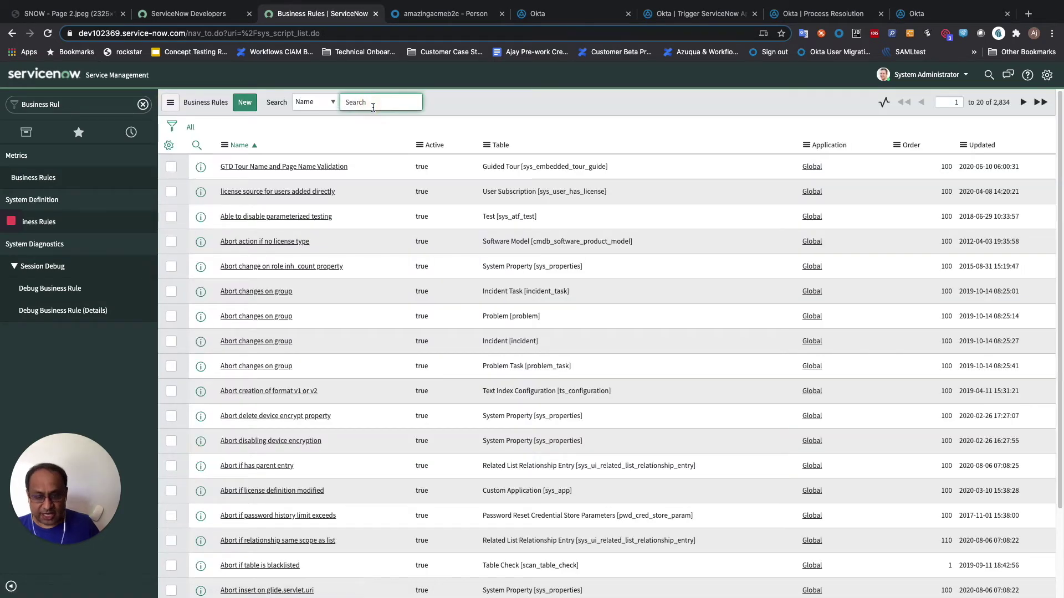
pyautogui.write('O')
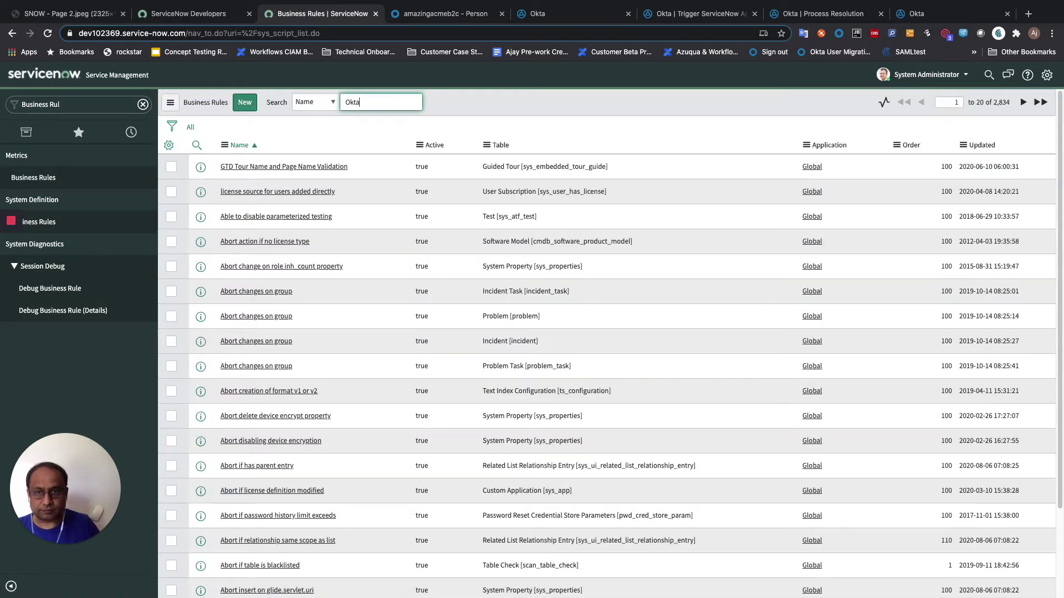
pyautogui.write('kta')
pyautogui.press('Return')
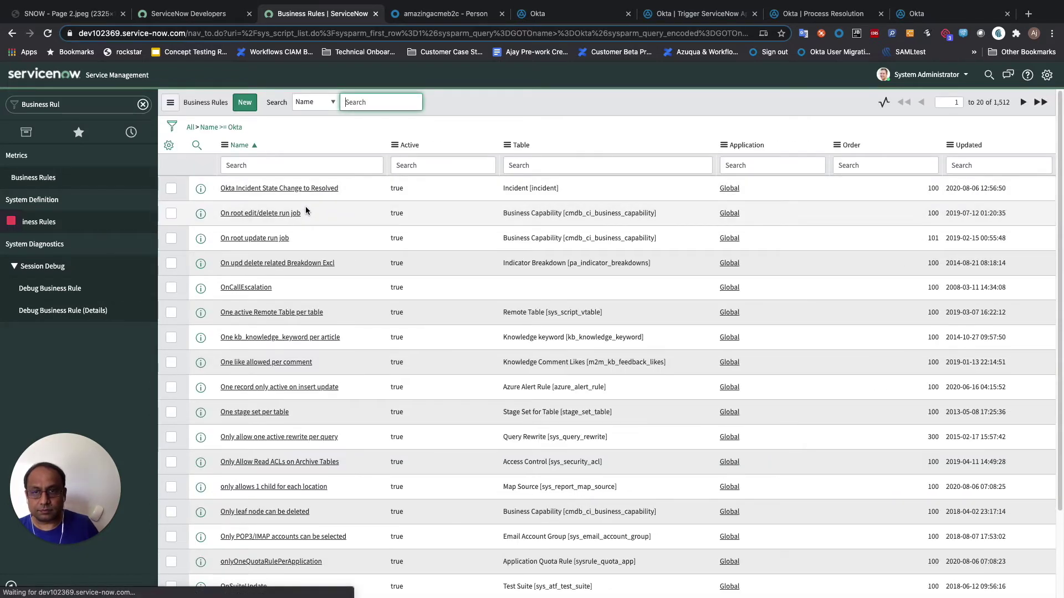
pyautogui.click(314, 189)
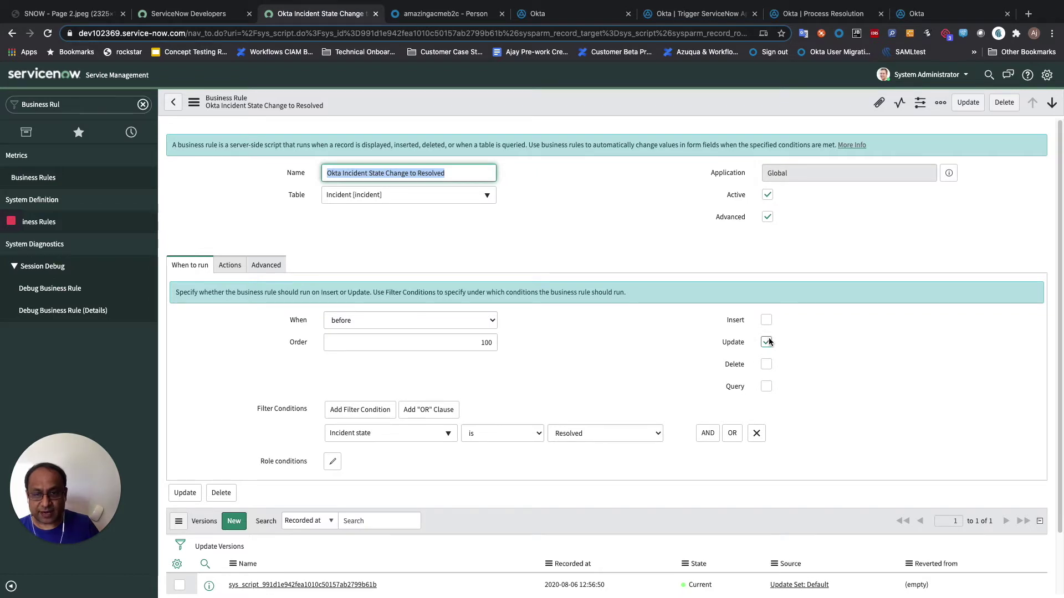
# - View the rule's Actions section, then its Advanced section with the Script field
pyautogui.click(229, 265)
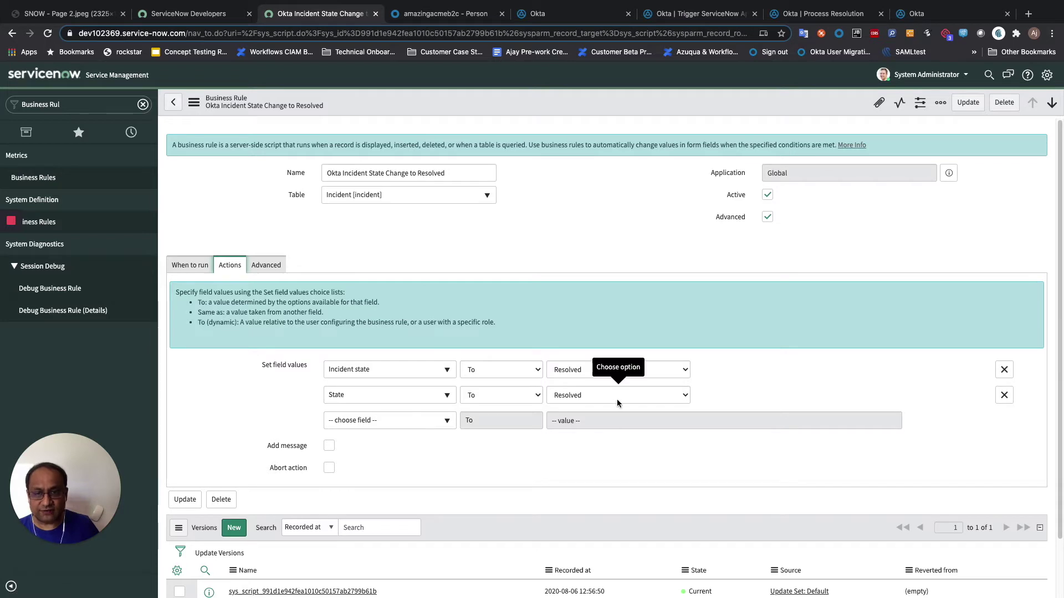
pyautogui.scroll(-1, 617, 399)
pyautogui.click(256, 232)
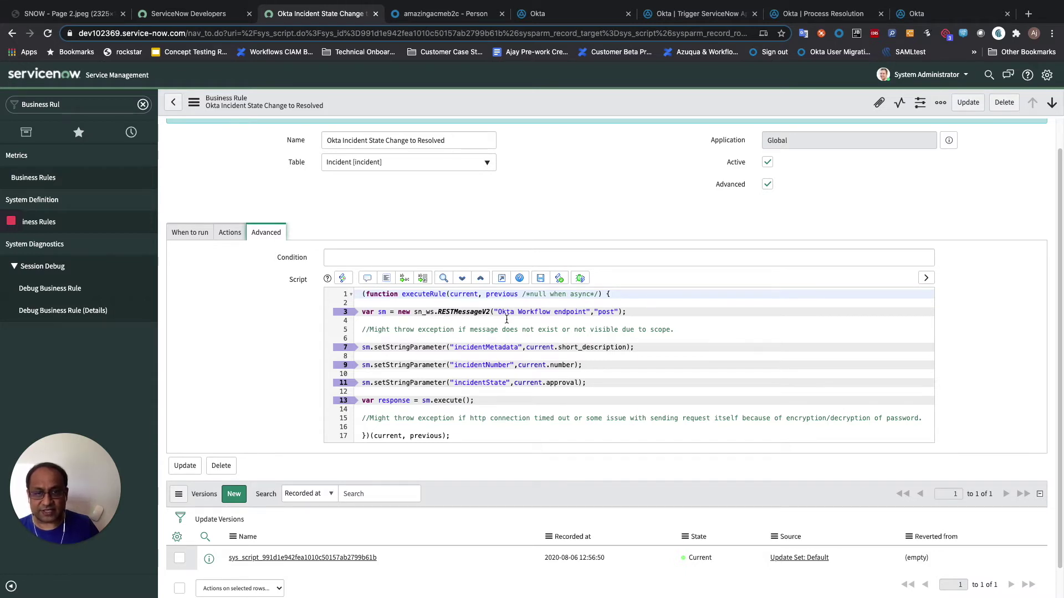
# - Highlight 'Okta Workflow endpoint' in the rule's script, then go back to the Business Rules list
pyautogui.moveTo(498, 312); pyautogui.dragTo(581, 311)
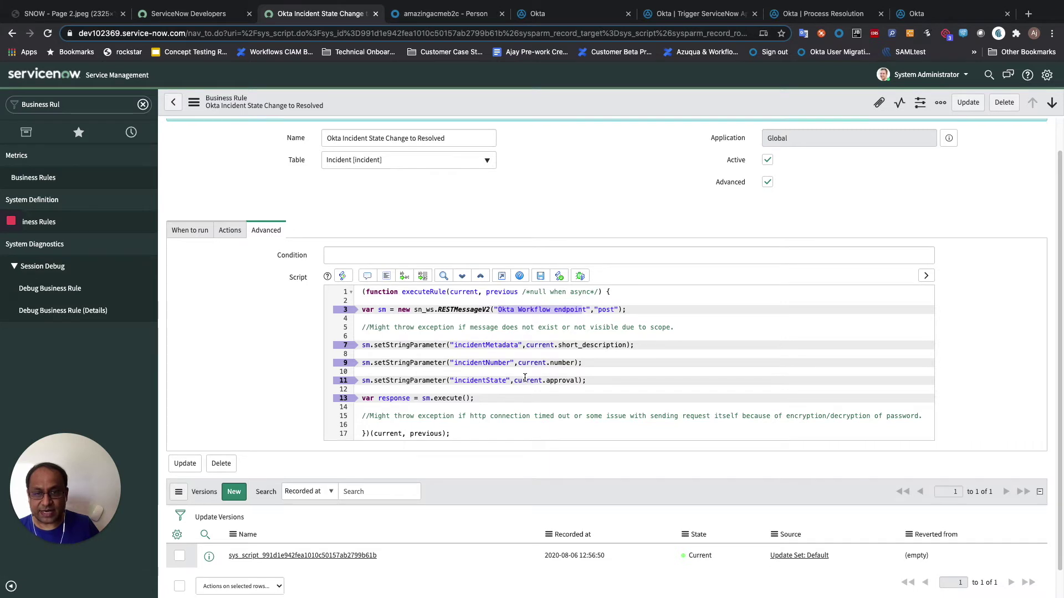
pyautogui.scroll(-1, 515, 376)
pyautogui.scroll(1, 525, 378)
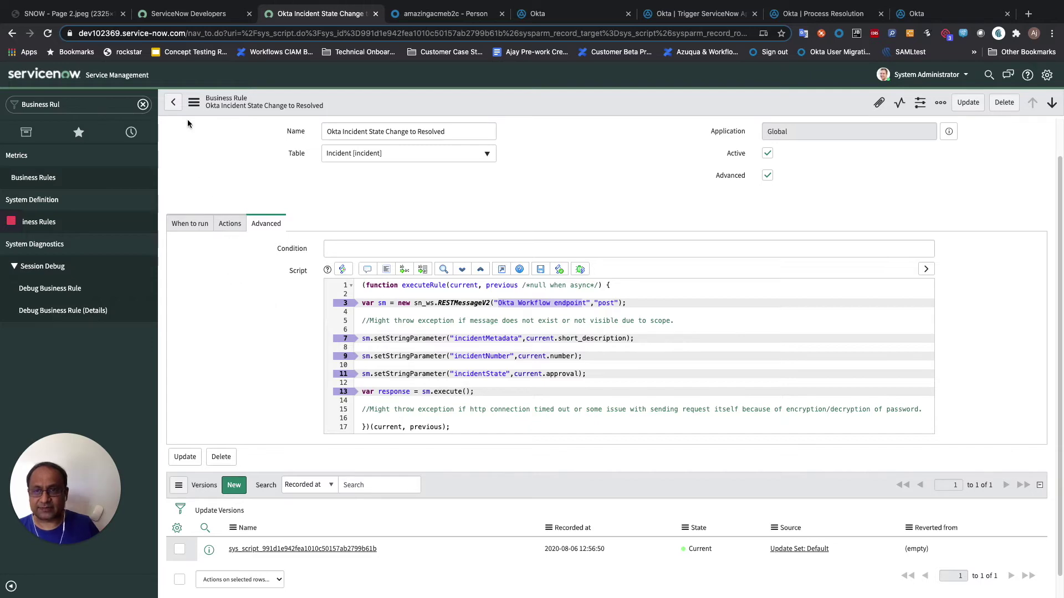
pyautogui.click(173, 102)
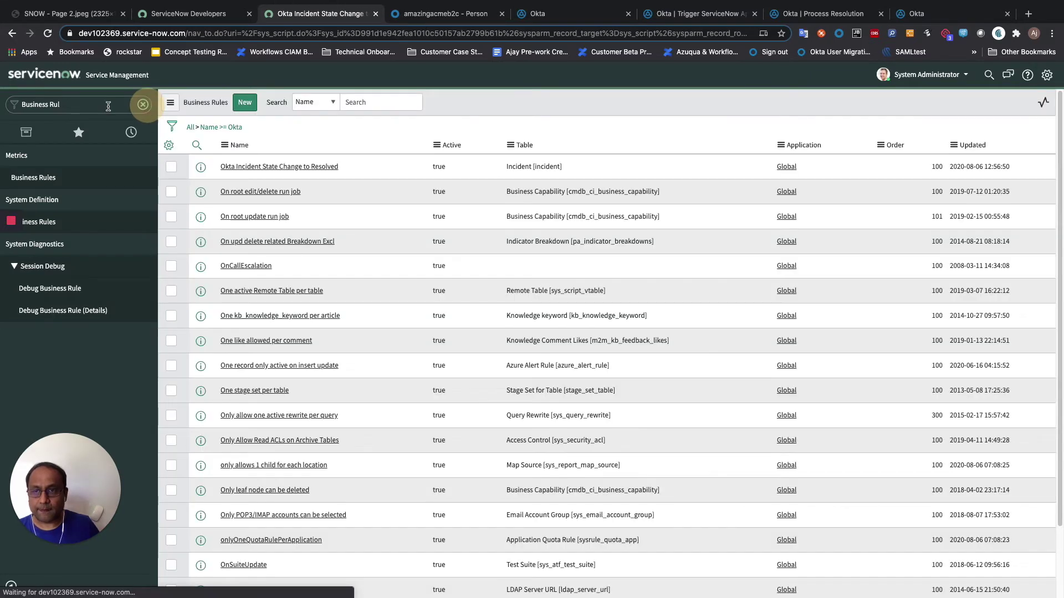
# - Filter the navigator for 'REST' and open the Outbound REST Message list
pyautogui.click(143, 104)
pyautogui.click(105, 103)
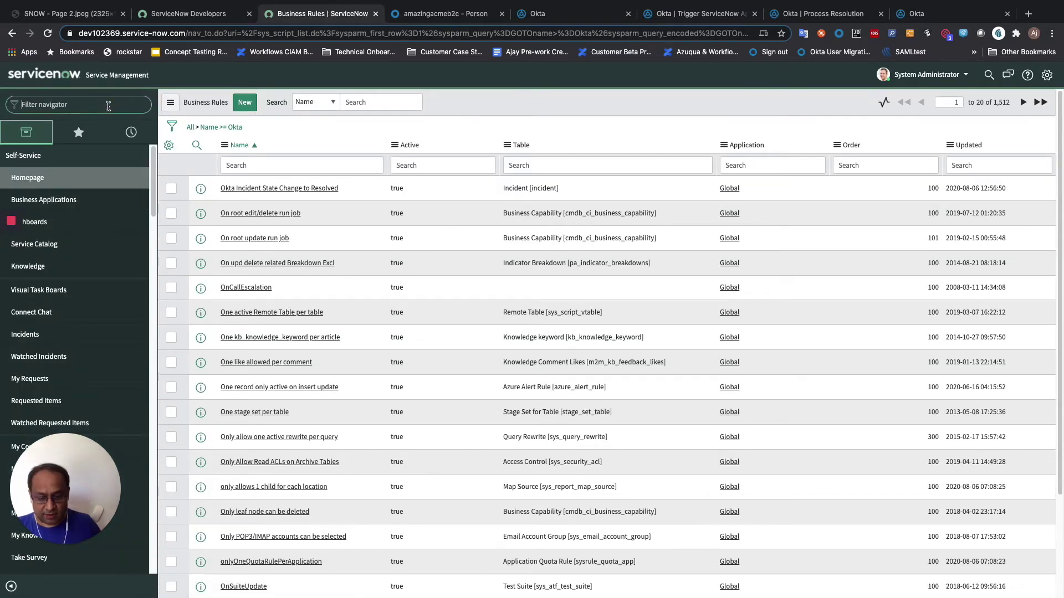
pyautogui.write('REST')
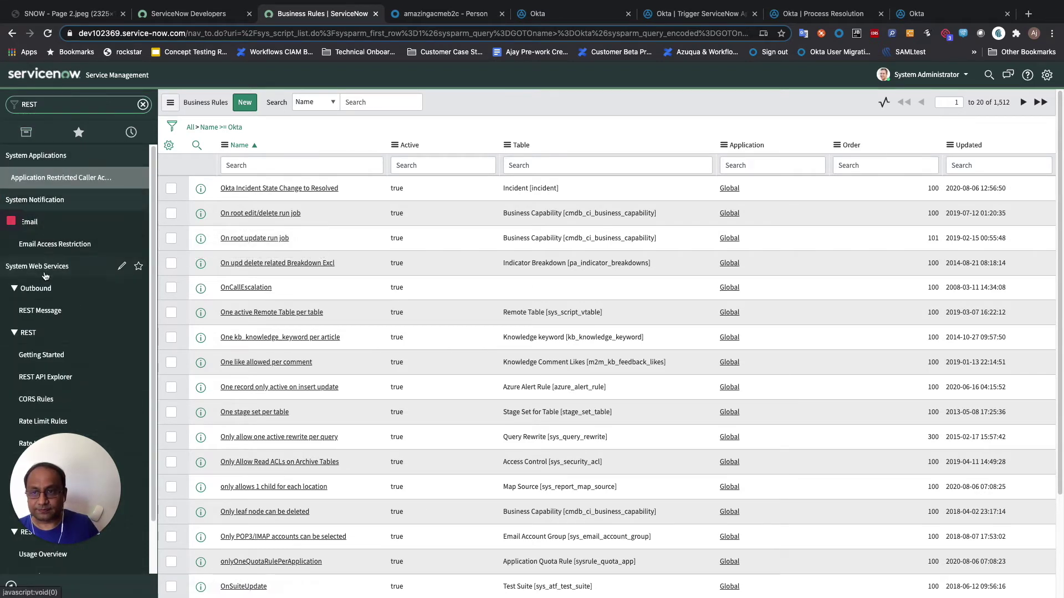
pyautogui.click(40, 310)
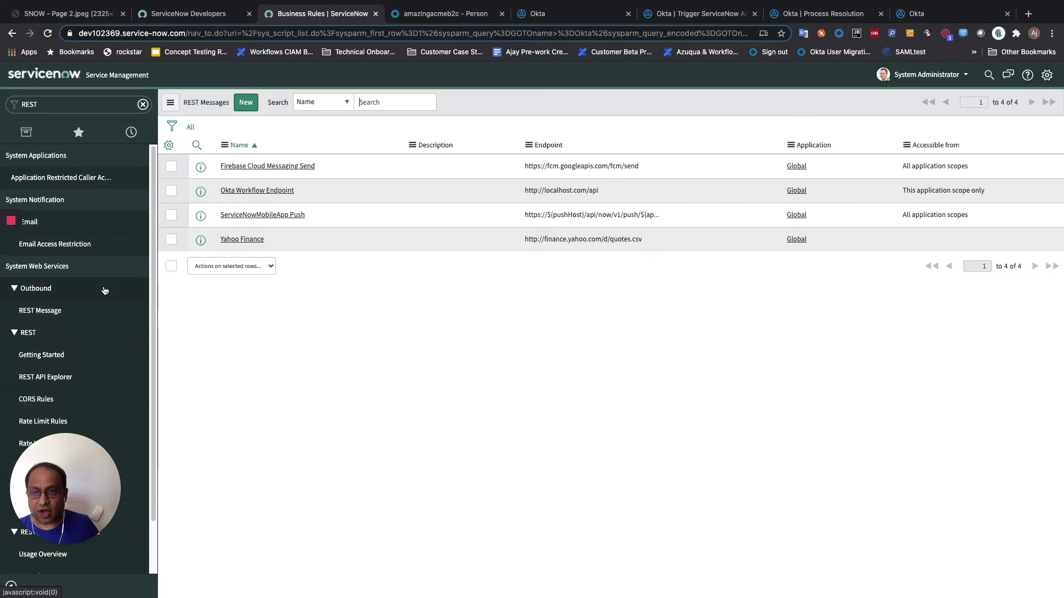
# - Discard a blank new REST message and open Okta Workflow Endpoint
pyautogui.click(247, 107)
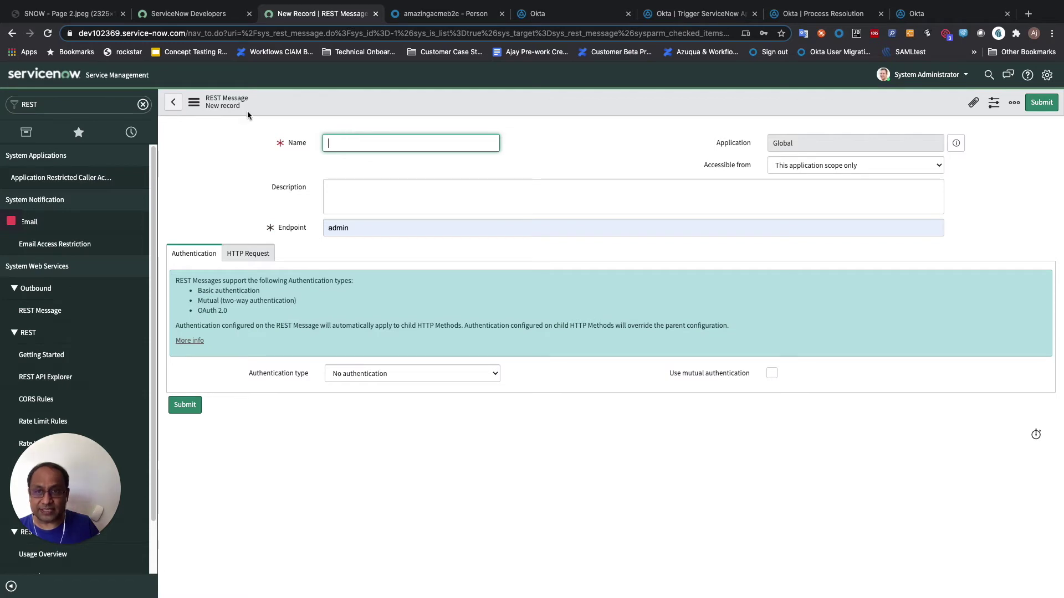
pyautogui.click(174, 104)
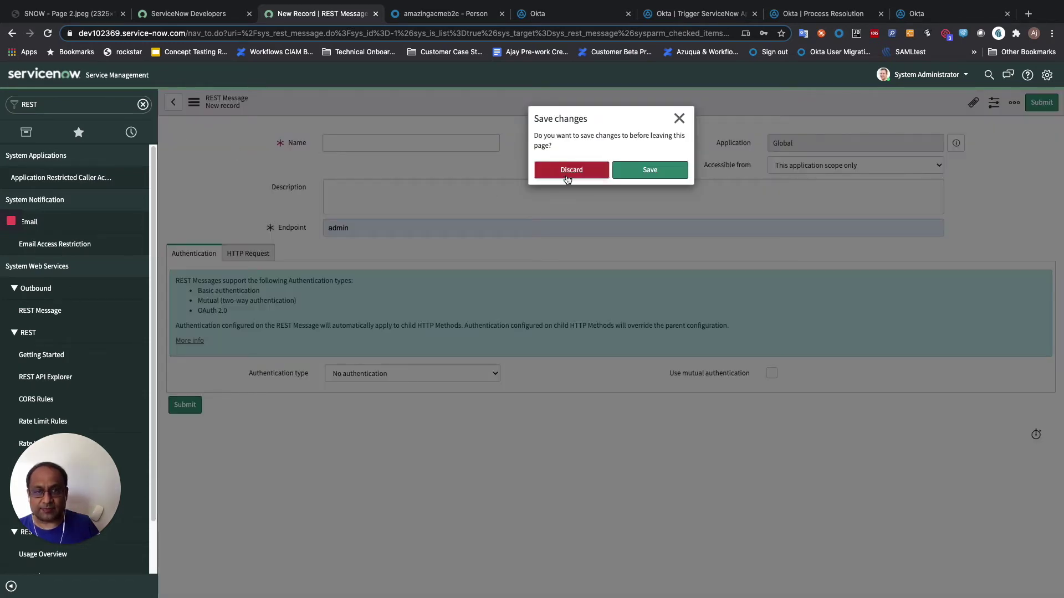
pyautogui.click(569, 170)
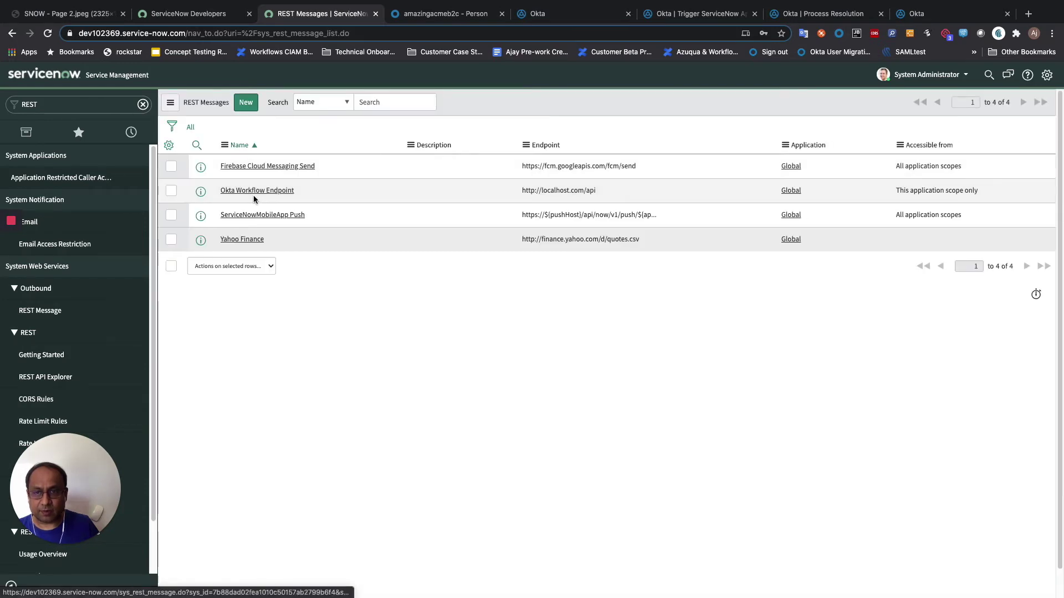
pyautogui.click(255, 191)
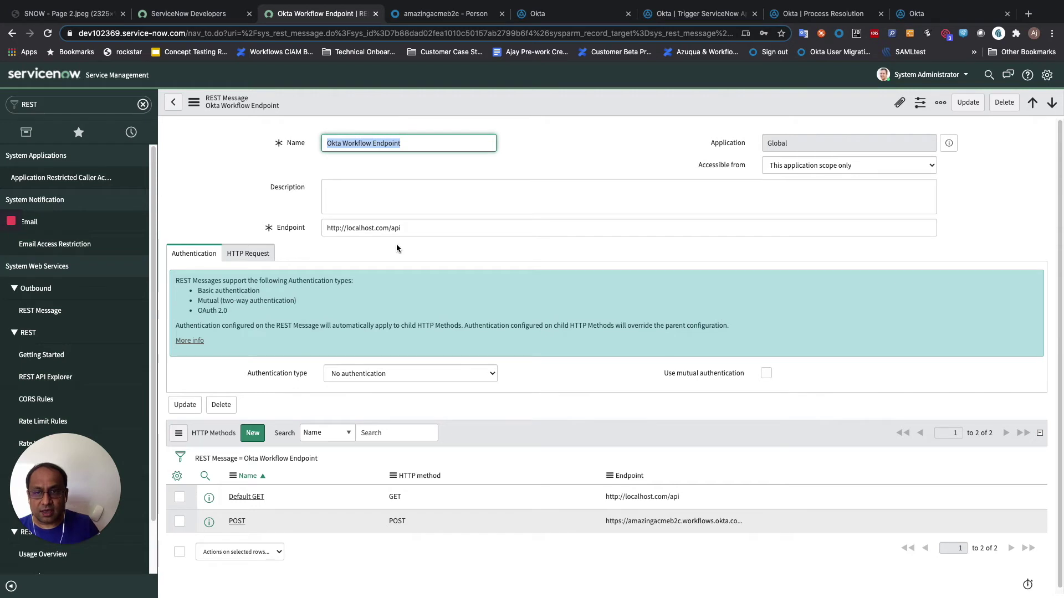
# - Select the Okta Workflow Endpoint message's endpoint URL and scroll down to its HTTP methods
pyautogui.moveTo(413, 231); pyautogui.dragTo(318, 229)
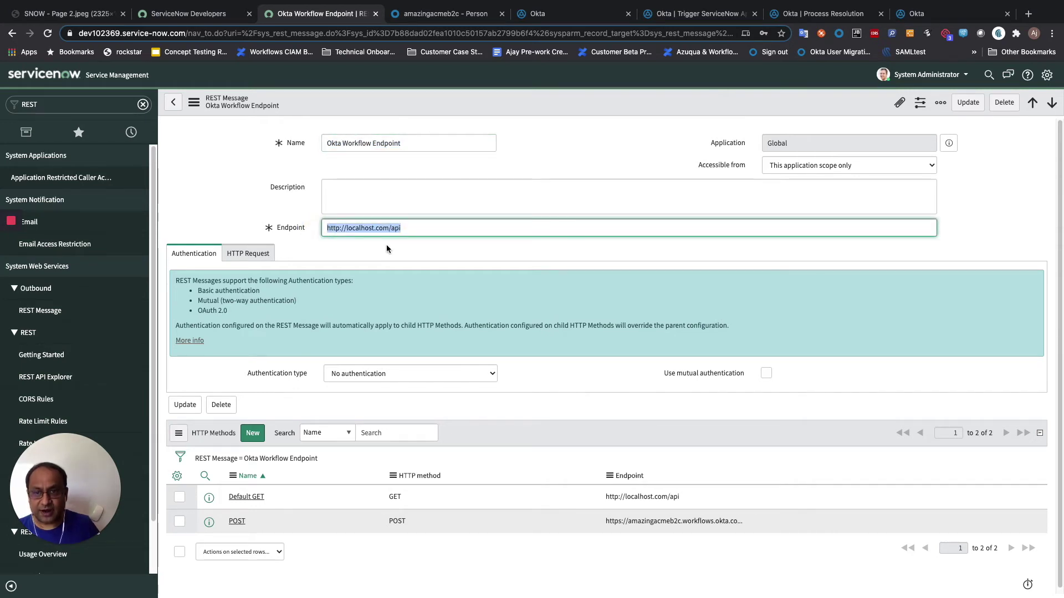
pyautogui.scroll(-1, 340, 370)
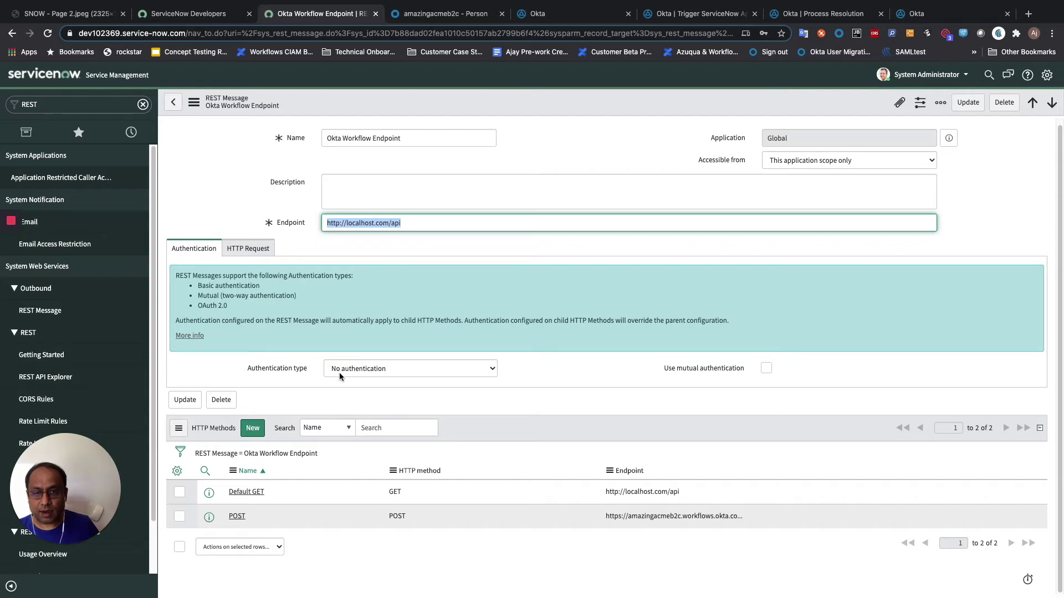
# - Draft an HTTP method named POST with method POST, review its HTTP Request settings, and leave unsaved
pyautogui.click(251, 435)
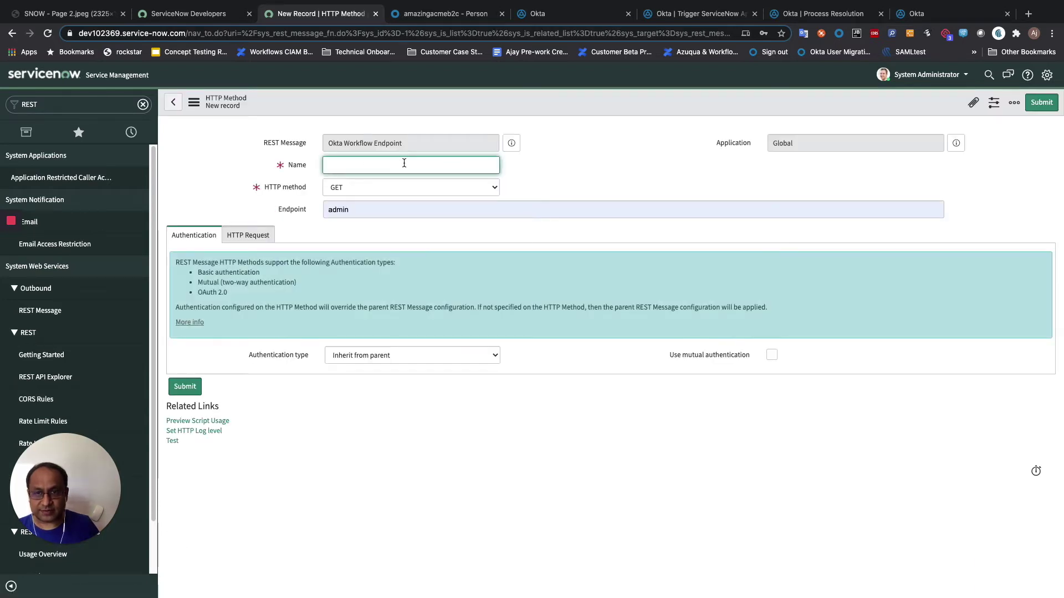
pyautogui.write('POST')
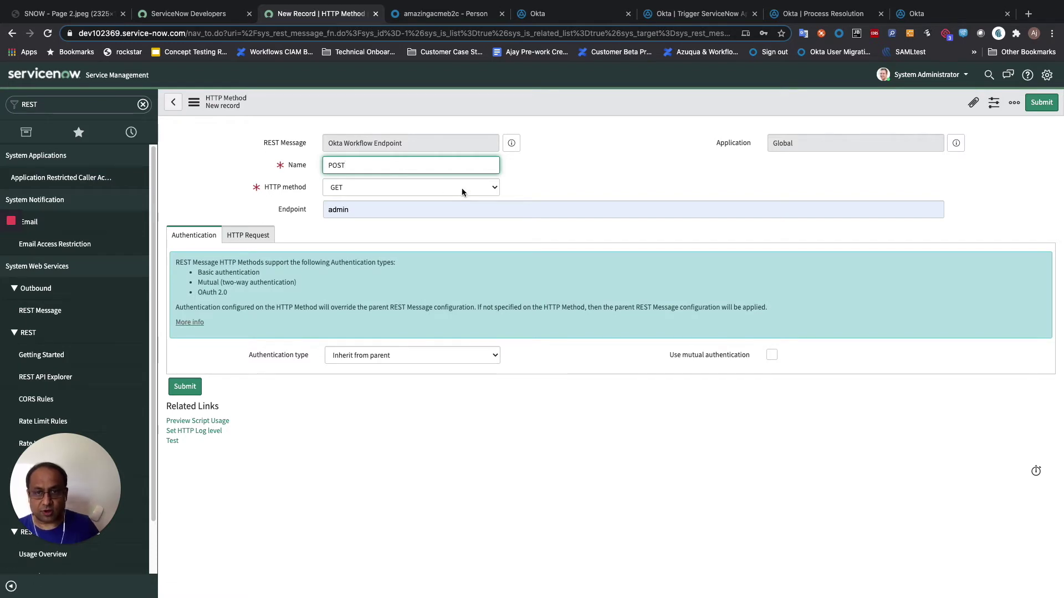
pyautogui.click(464, 189)
pyautogui.click(443, 195)
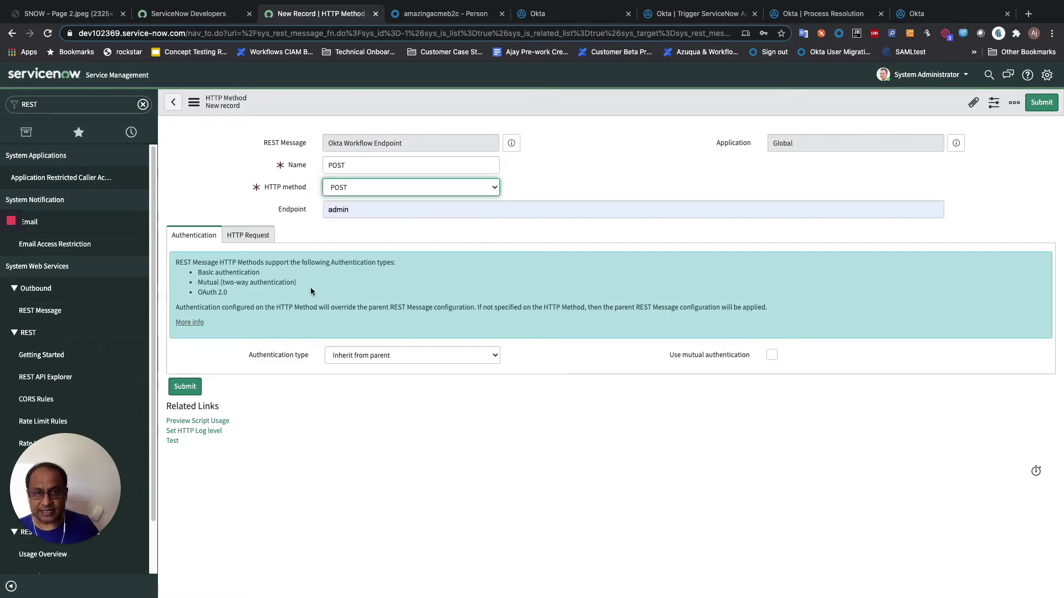
pyautogui.click(354, 210)
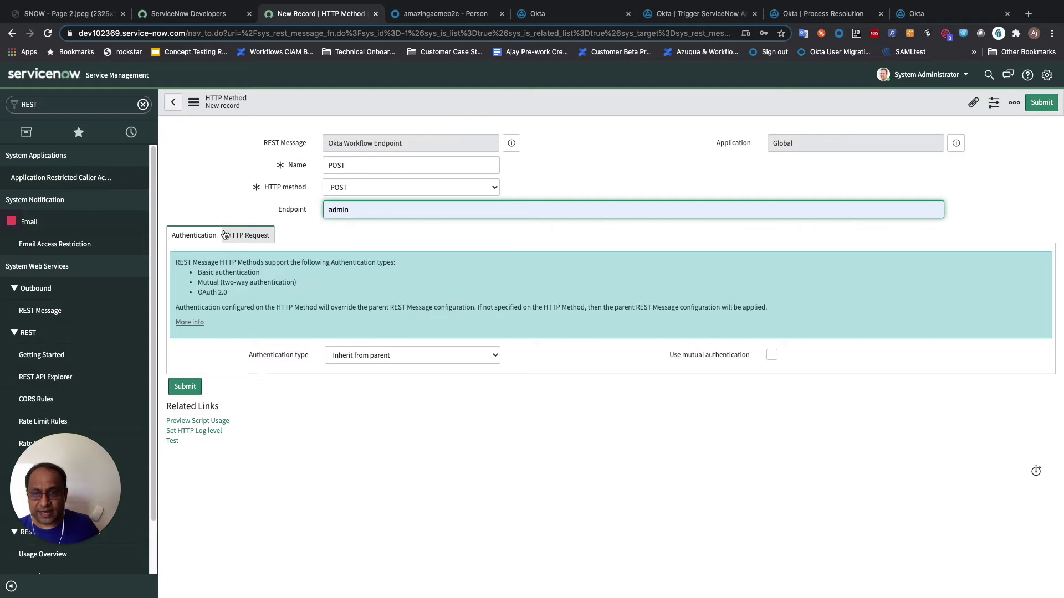
pyautogui.click(252, 234)
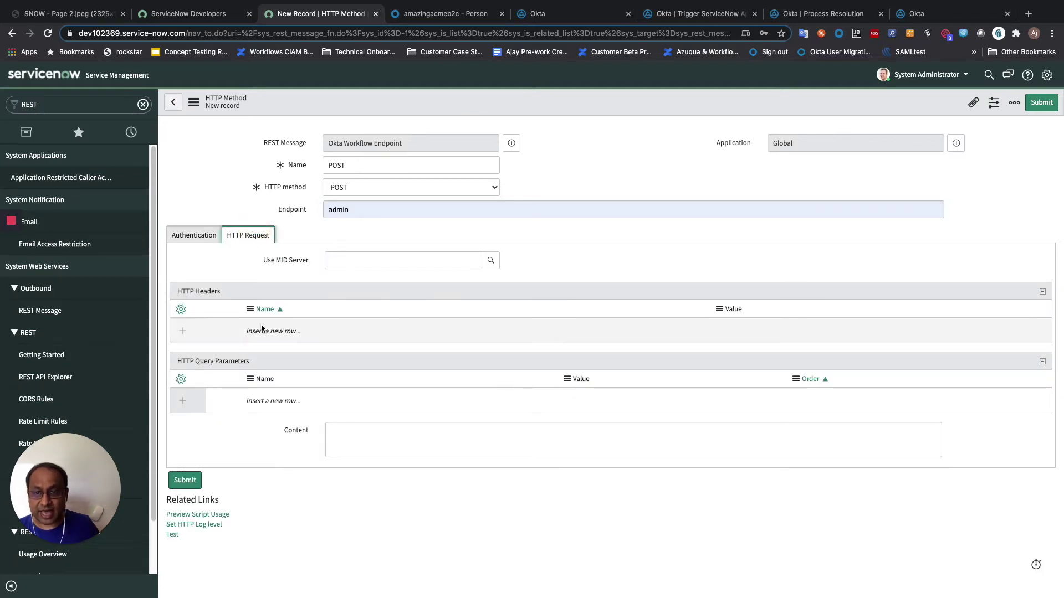
pyautogui.click(342, 434)
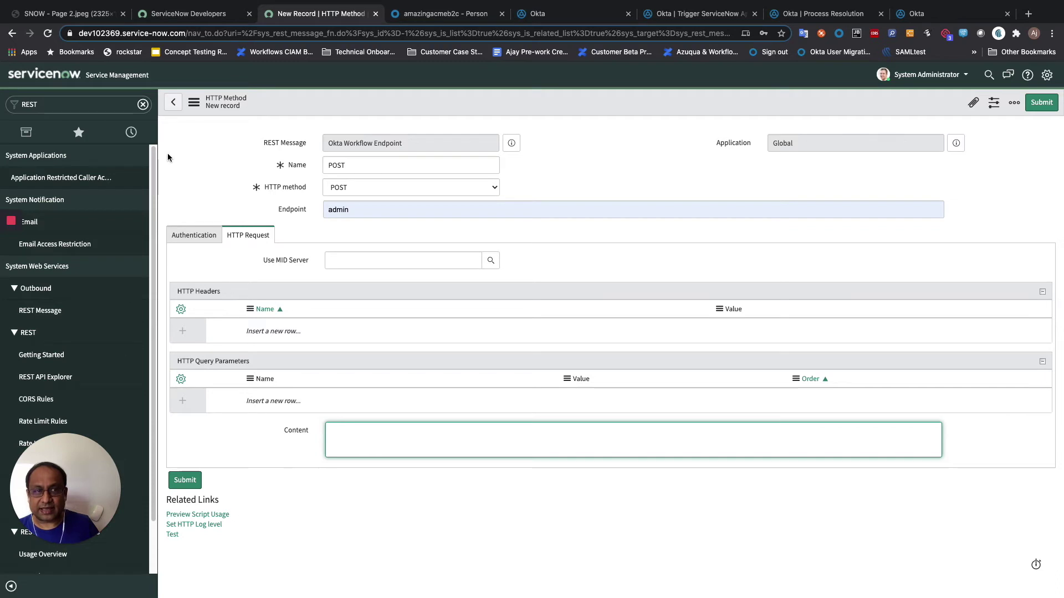
pyautogui.click(172, 104)
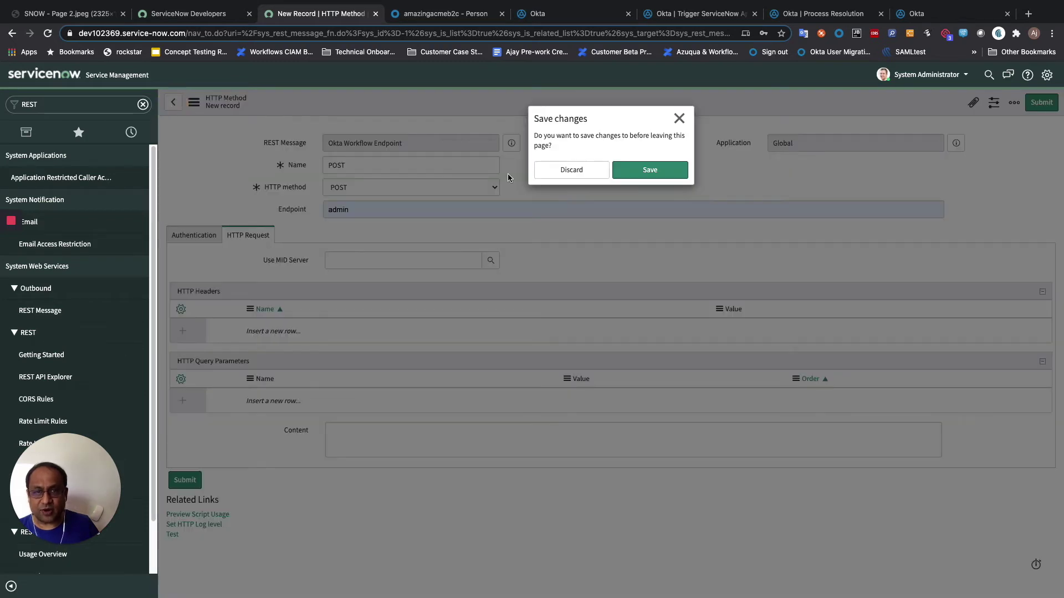
# - Discard the unsaved method, open the existing POST method, and select its Okta Workflows endpoint URL
pyautogui.click(577, 172)
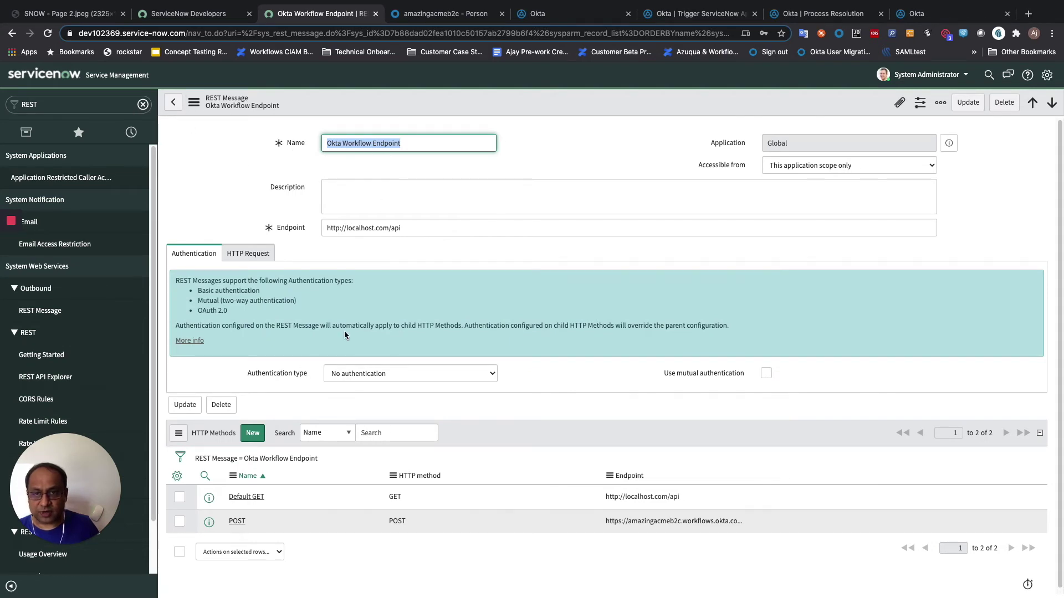
pyautogui.click(236, 522)
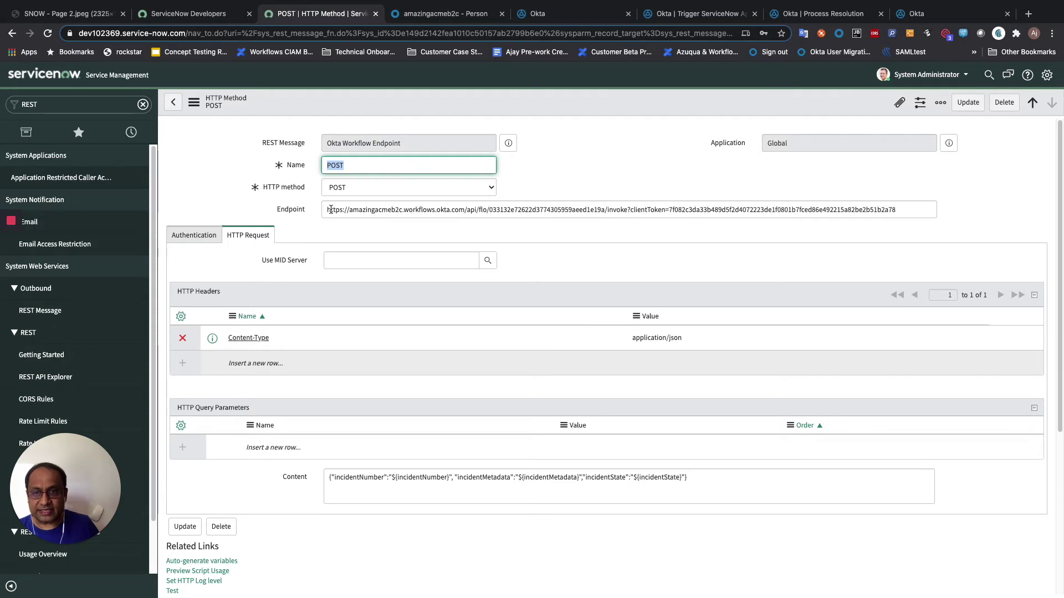
pyautogui.moveTo(328, 211); pyautogui.dragTo(871, 229)
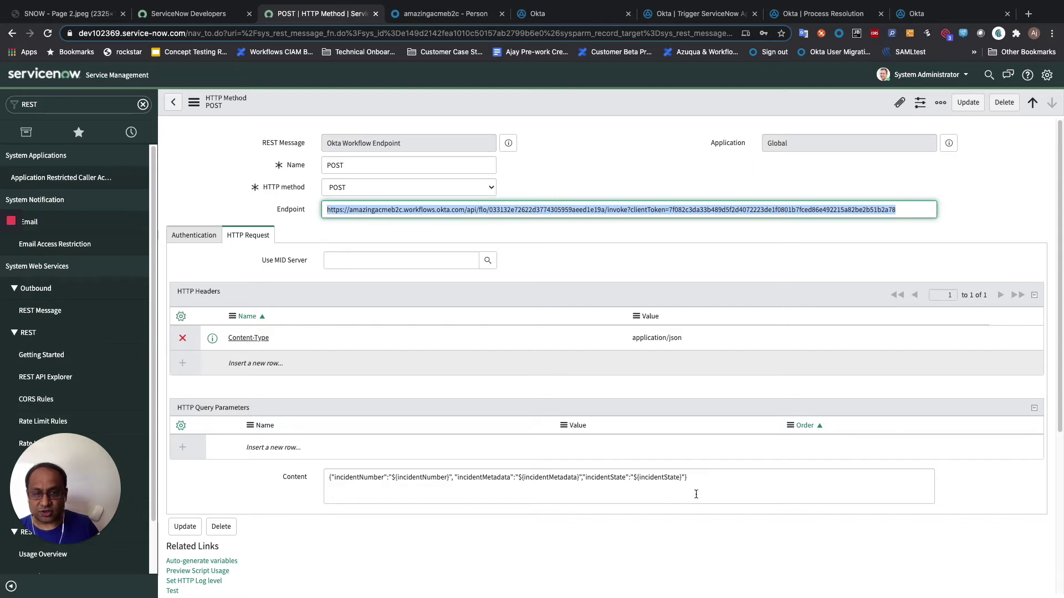
pyautogui.scroll(-3, 696, 494)
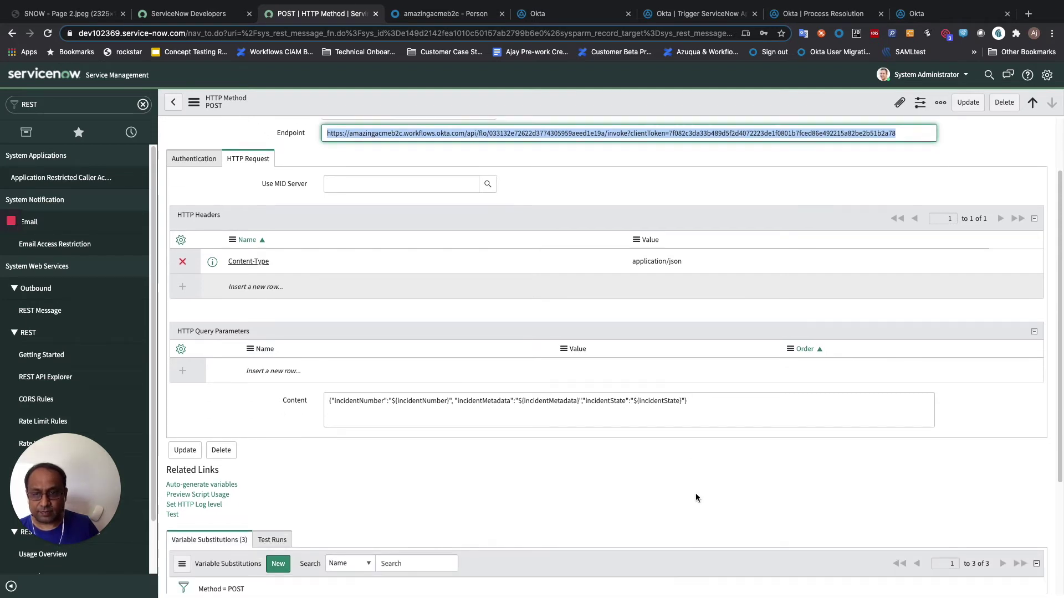
# - Review the POST method's variable substitutions and its past test runs without adding anything
pyautogui.scroll(-2, 696, 493)
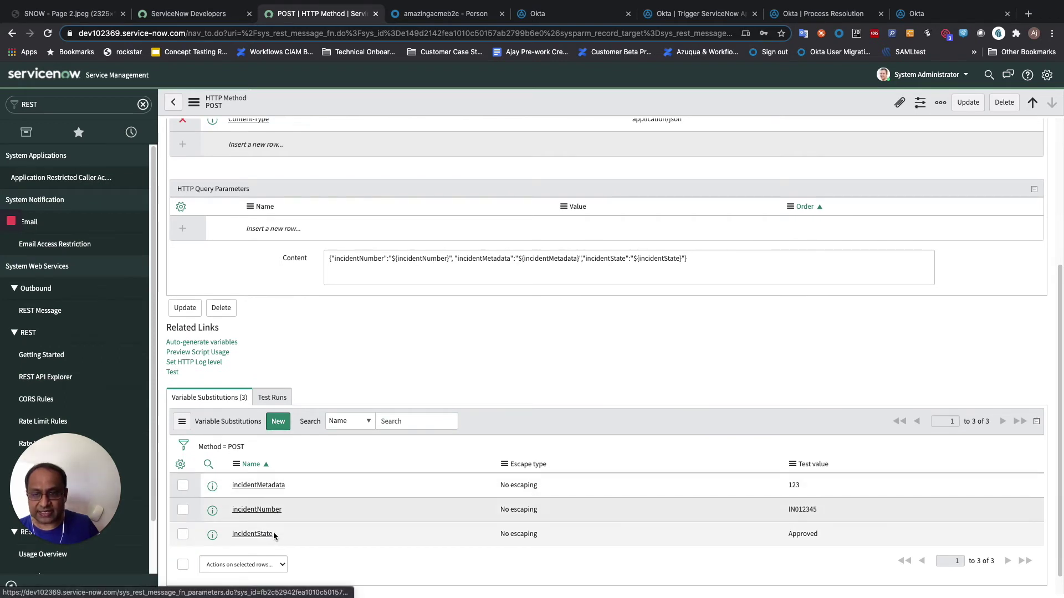
pyautogui.click(277, 421)
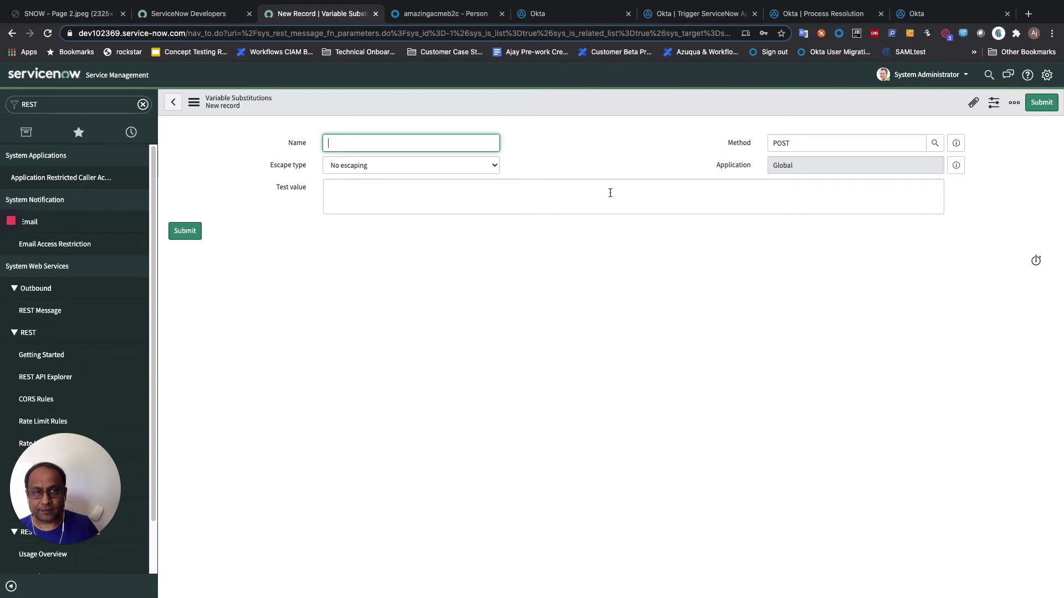
pyautogui.click(179, 112)
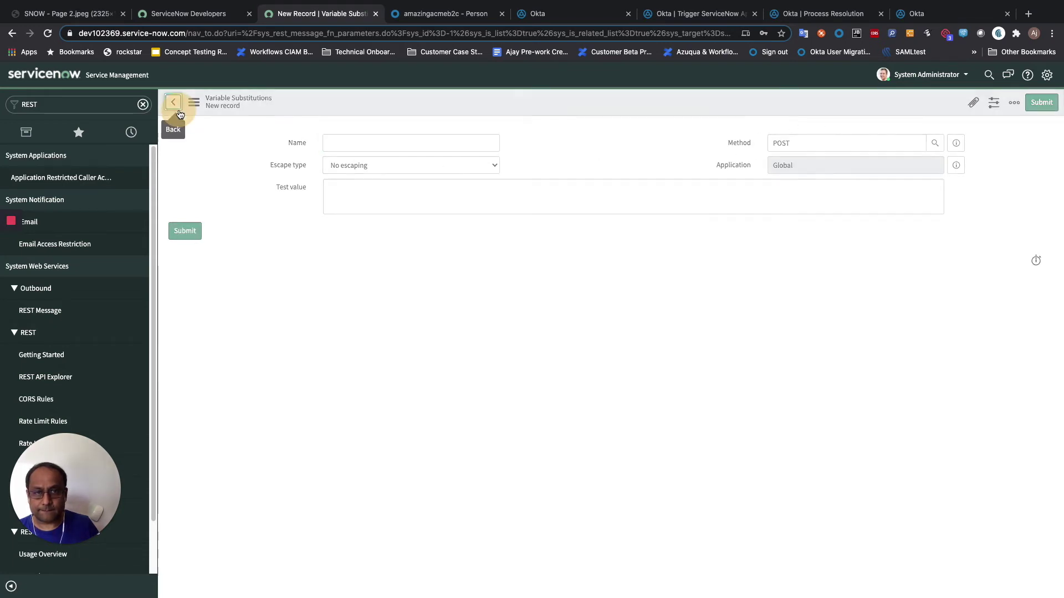
pyautogui.scroll(-5, 478, 325)
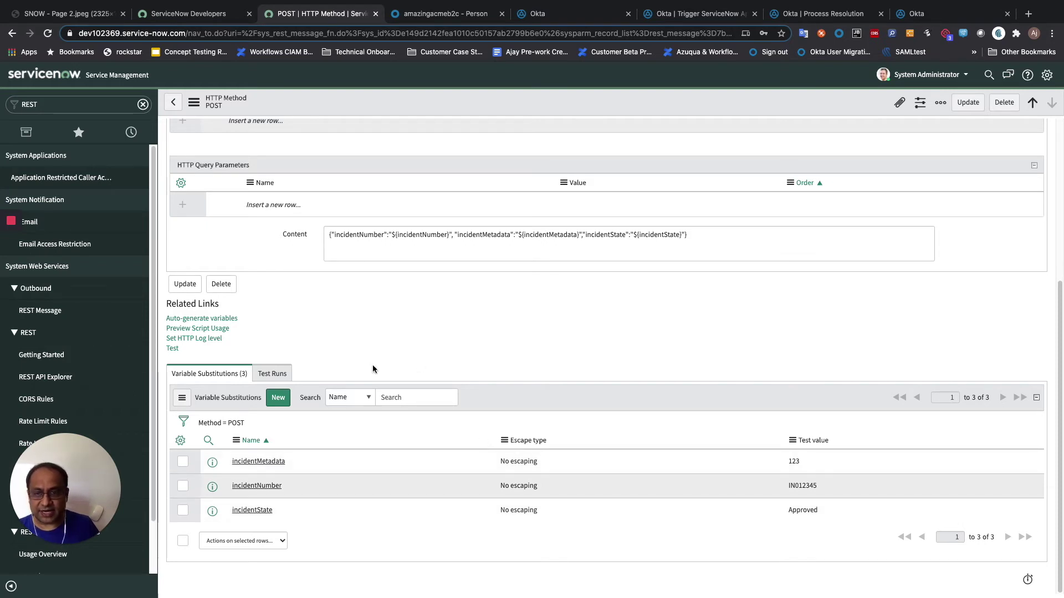
pyautogui.click(260, 375)
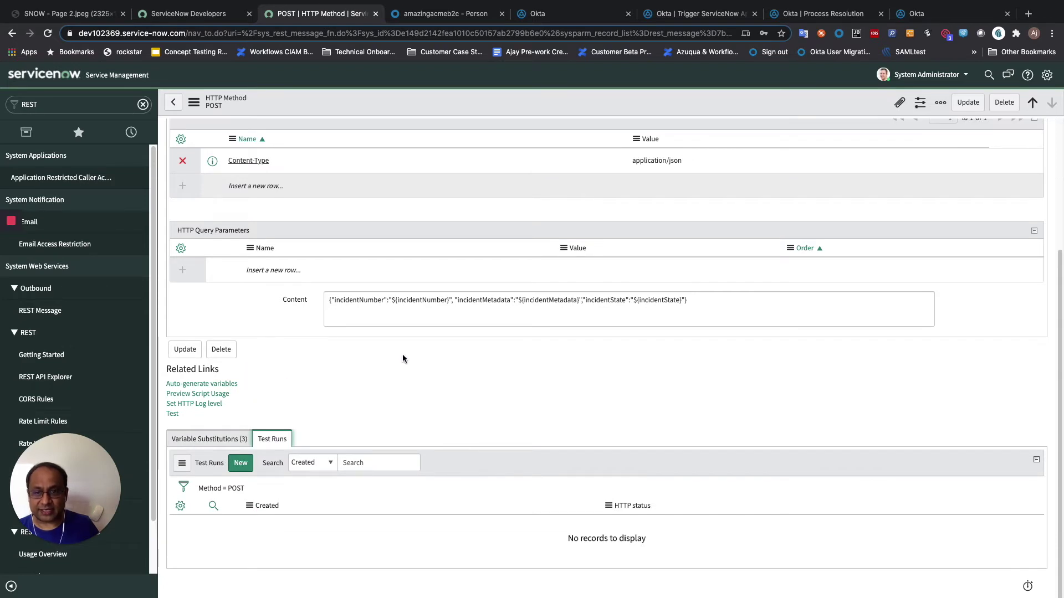
pyautogui.click(211, 441)
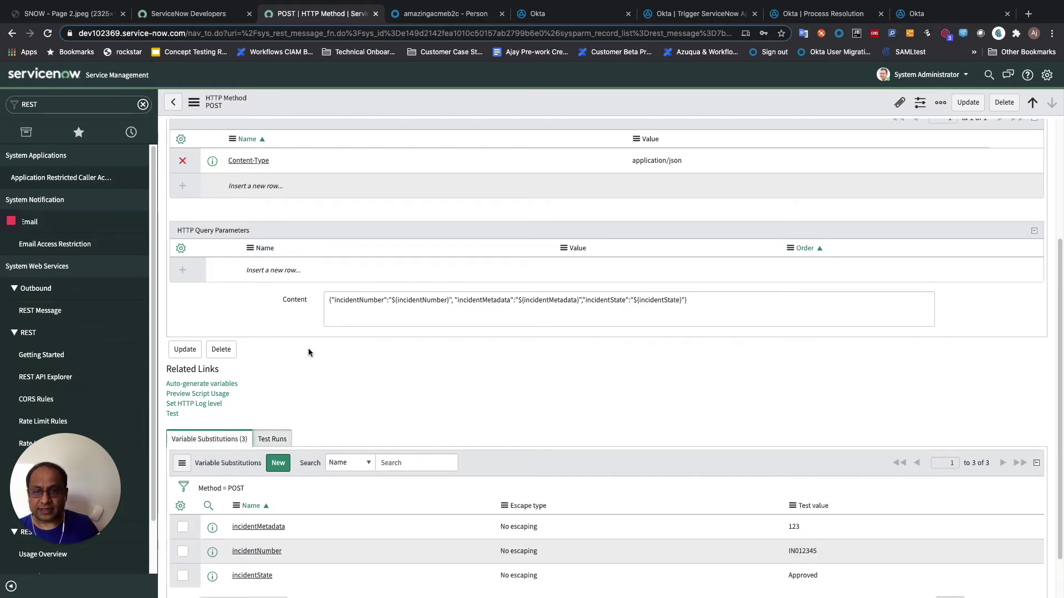
# - Bring up the deactivated test user's Okta groups, showing membership only in Everyone
pyautogui.scroll(3, 341, 332)
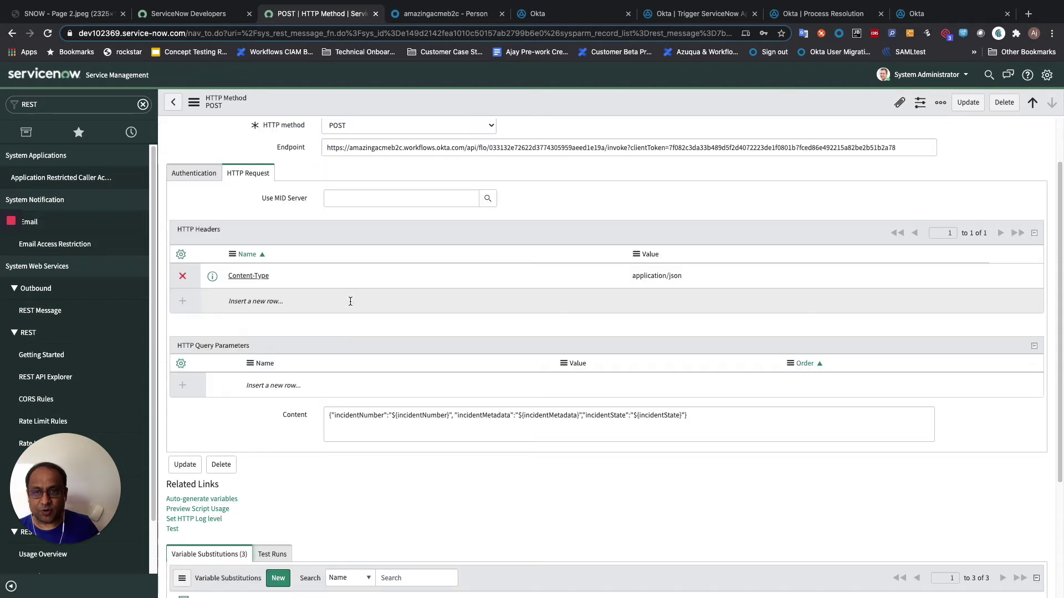
pyautogui.scroll(1, 350, 302)
pyautogui.scroll(1, 345, 172)
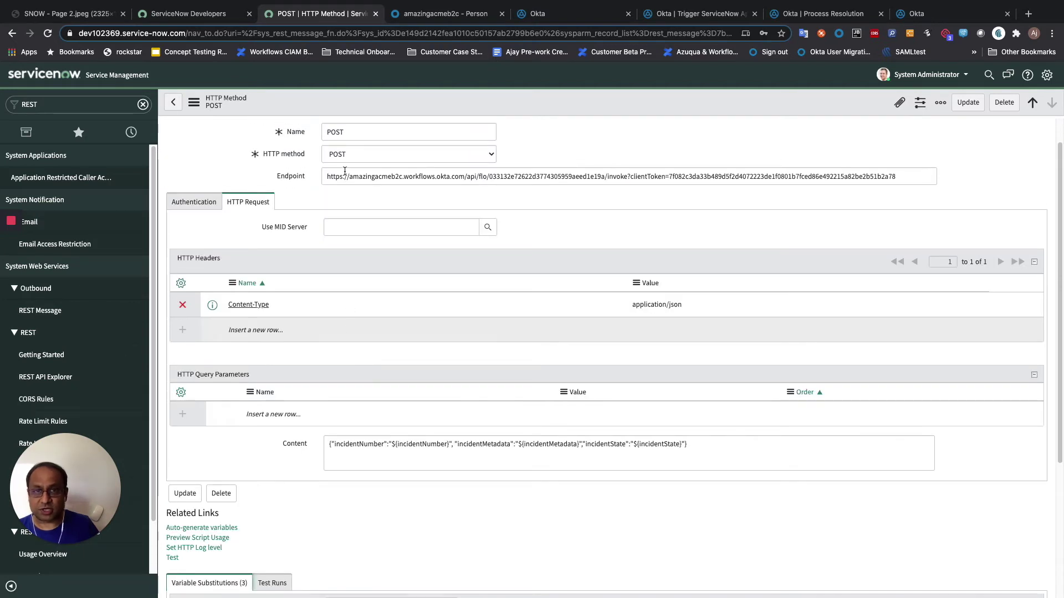
pyautogui.click(426, 14)
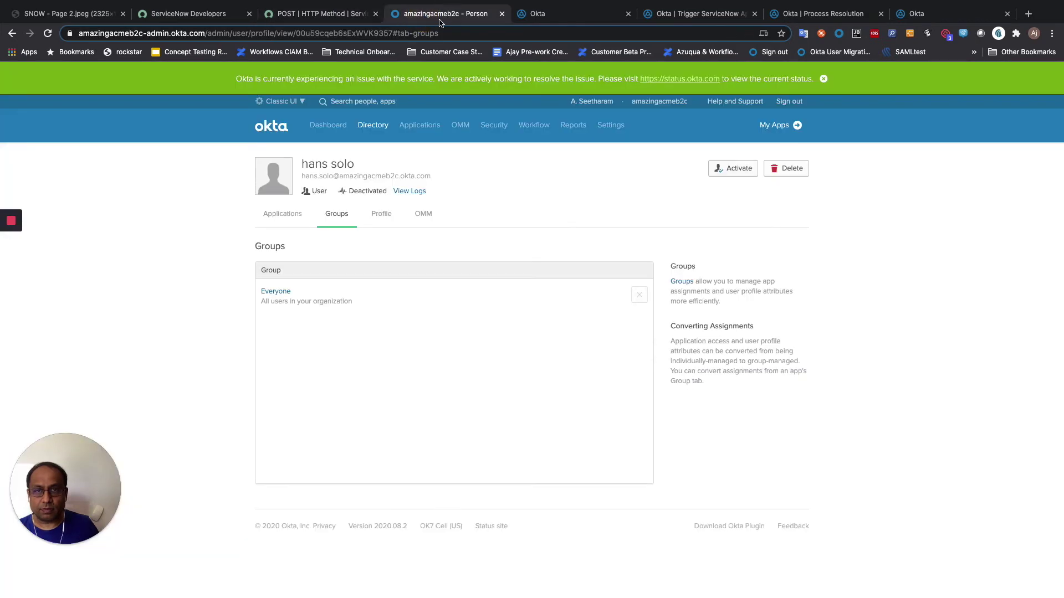
# - Go over the New Connection form's nickname, username, password and instance fields, then close Help
pyautogui.click(564, 16)
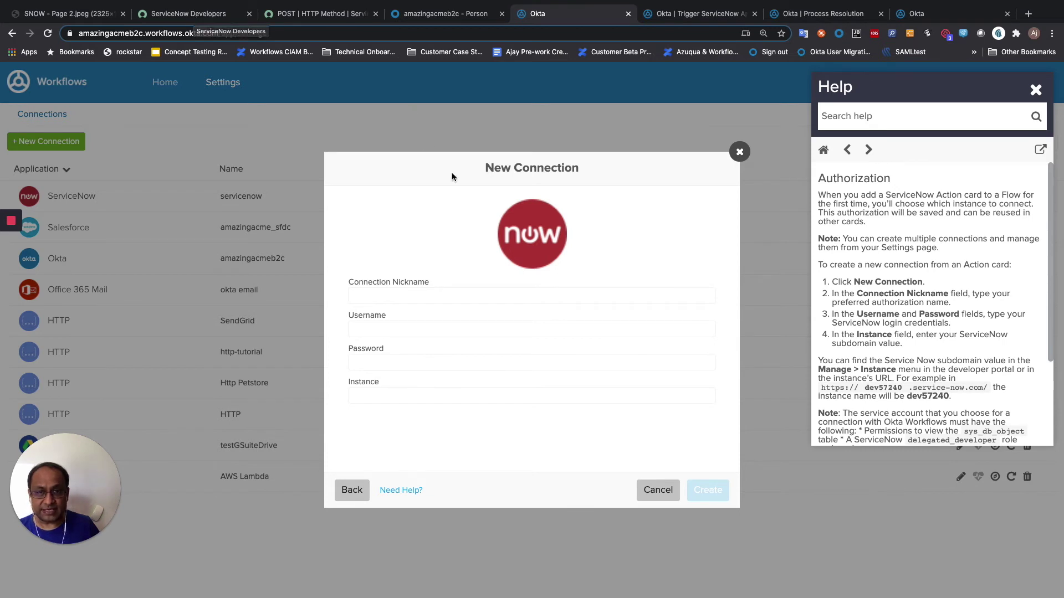
pyautogui.click(396, 298)
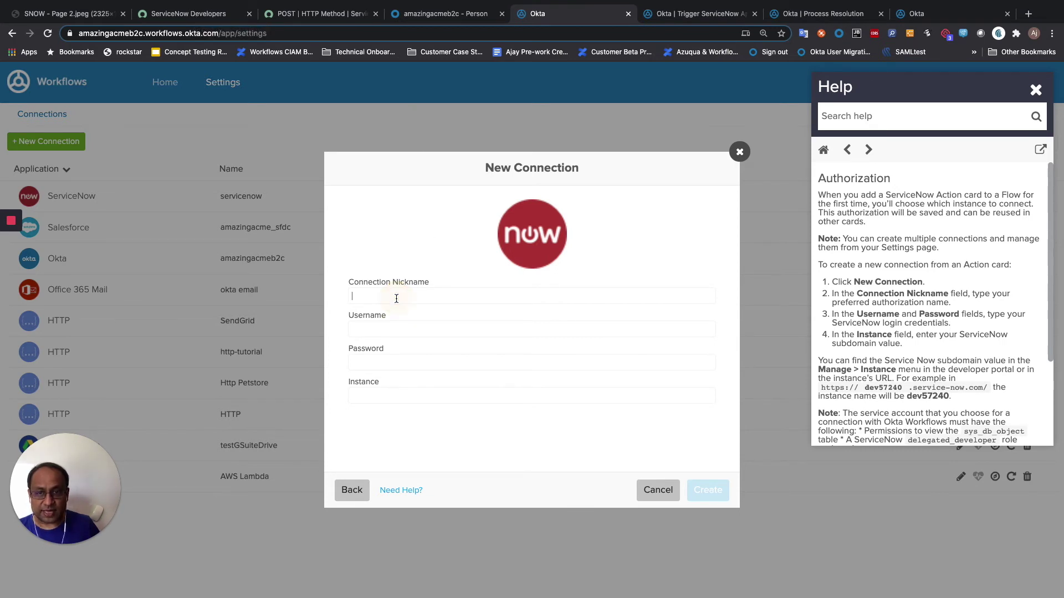
pyautogui.click(381, 330)
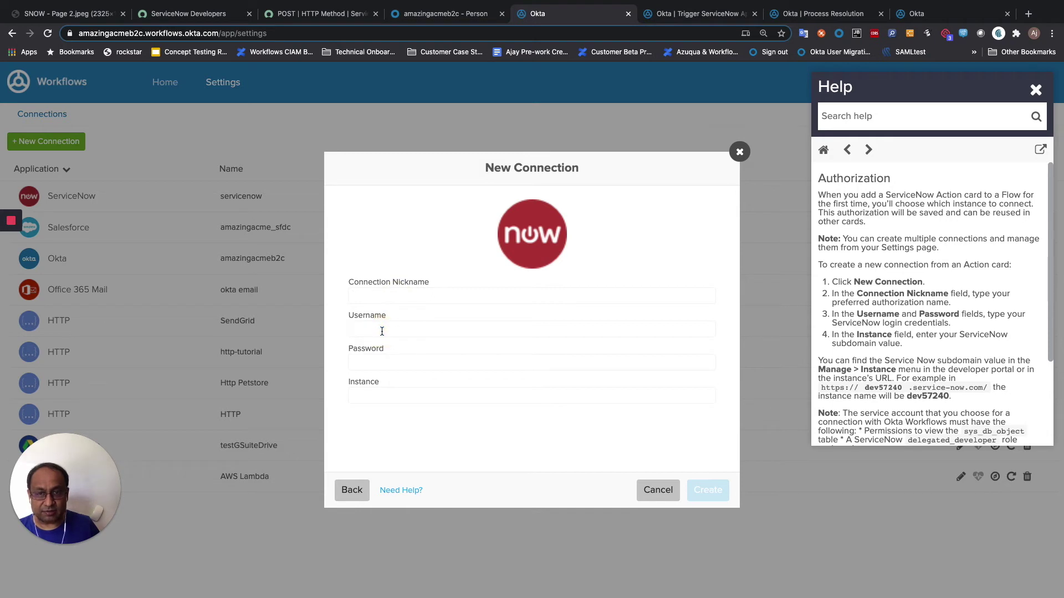
pyautogui.click(369, 368)
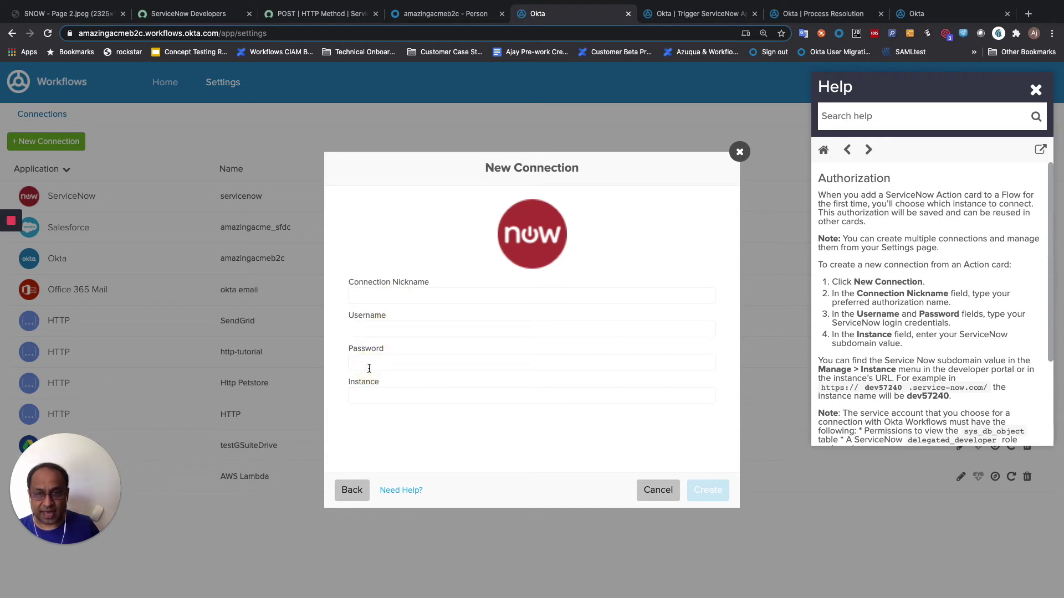
pyautogui.click(368, 397)
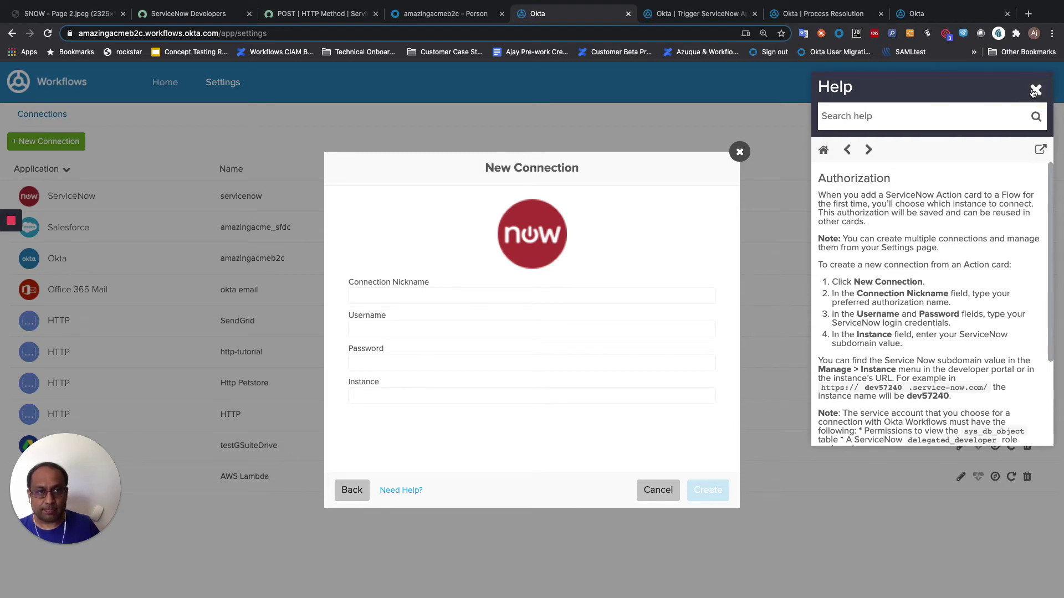
pyautogui.click(1034, 90)
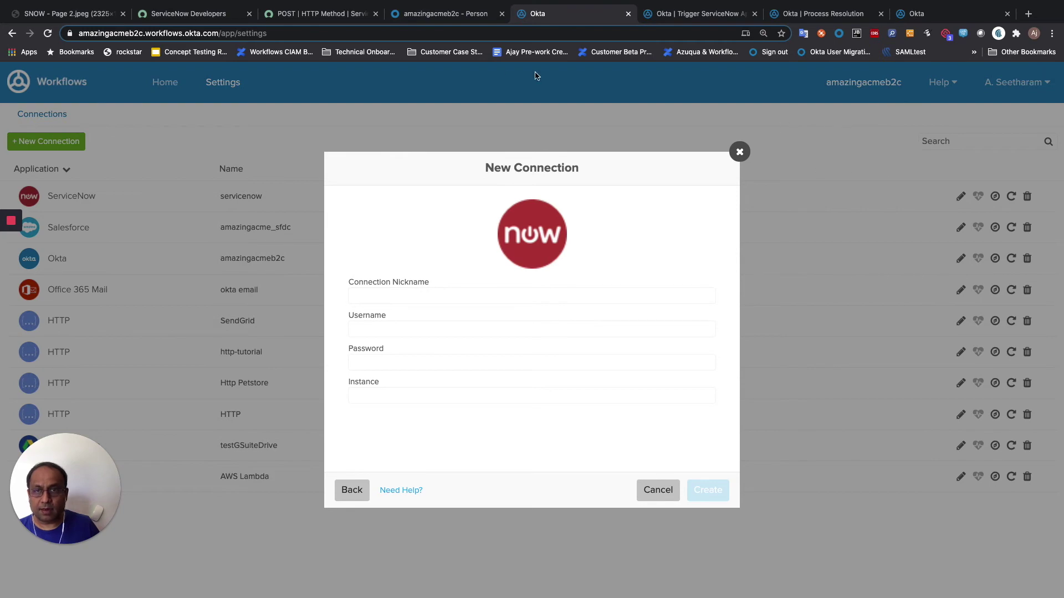
# - Glance back at ServiceNow and the Okta user, then open the Trigger ServiceNow Approval flow
pyautogui.click(288, 15)
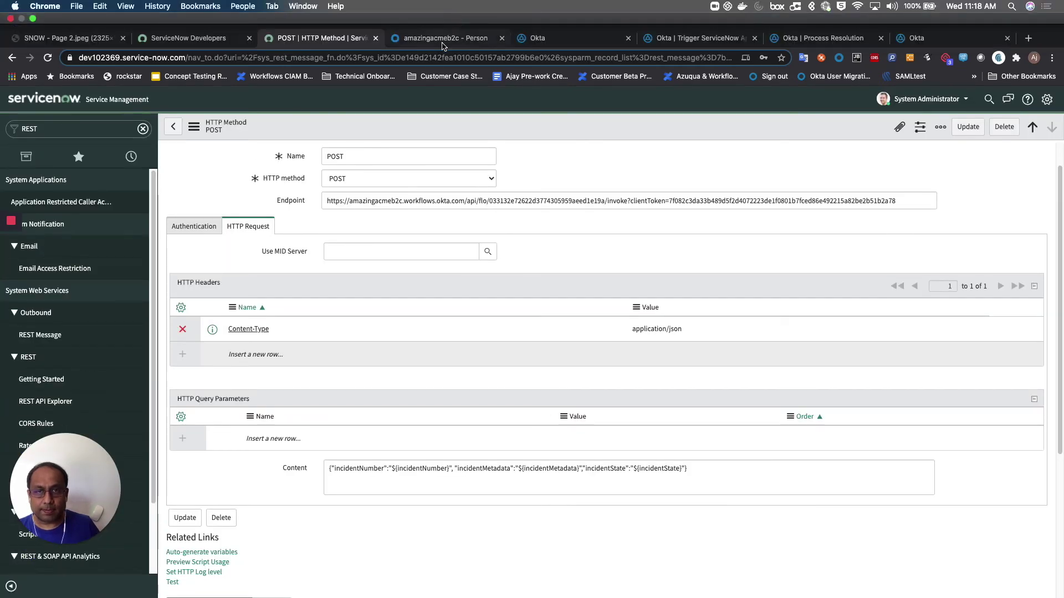
pyautogui.click(443, 45)
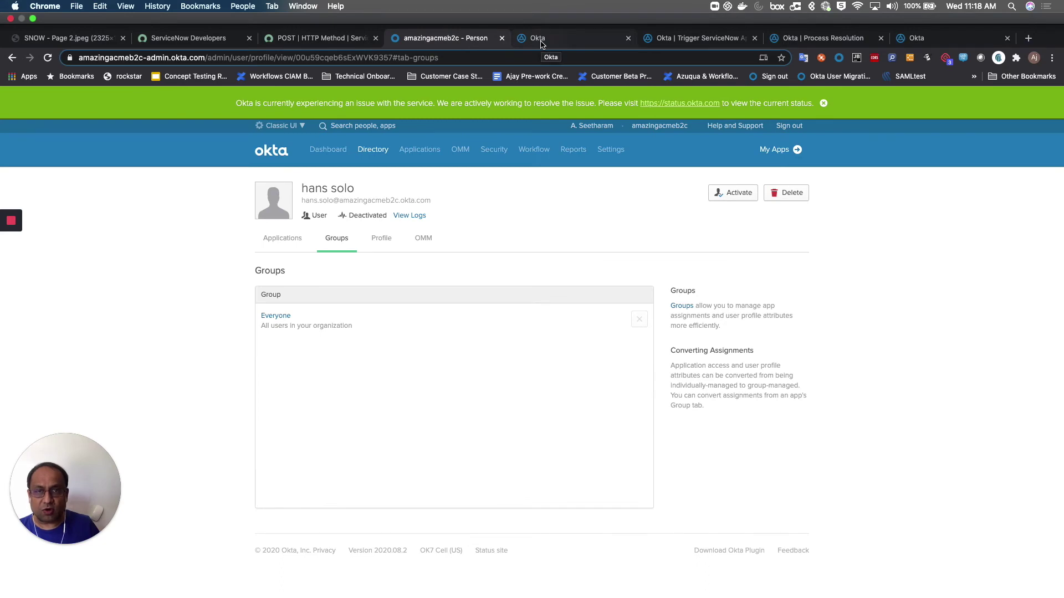
pyautogui.click(542, 40)
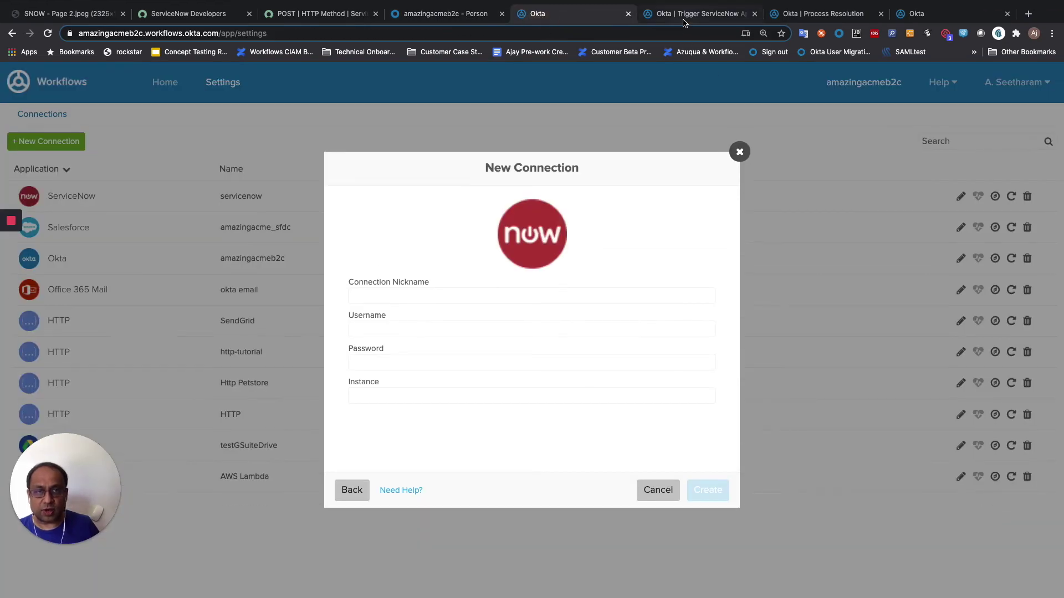
pyautogui.click(686, 16)
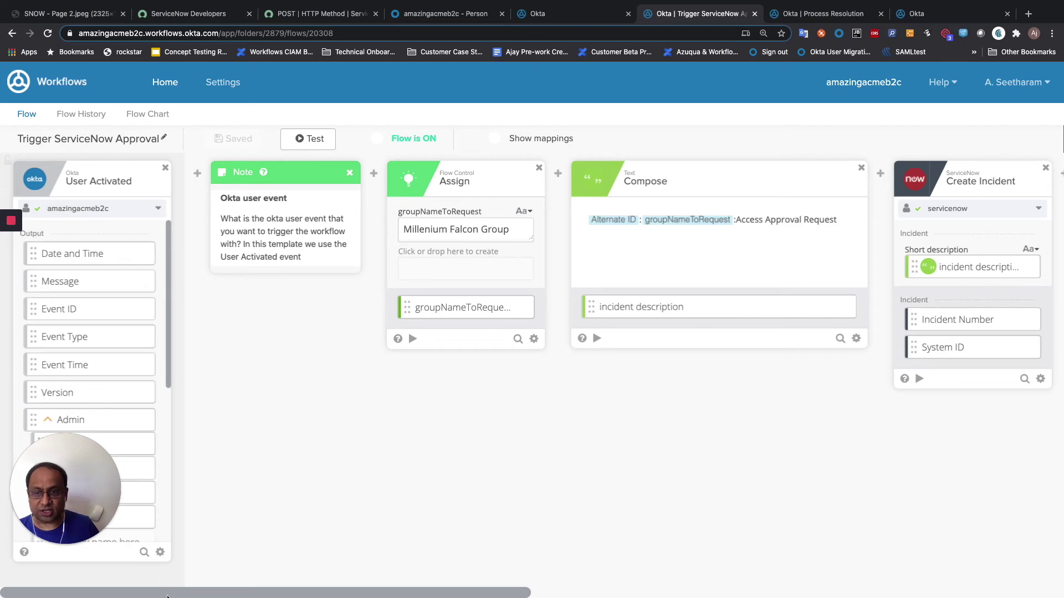
# - Review the Trigger ServiceNow Approval flow's cards and Millenium Falcon Group value, then open Process Resolution
pyautogui.hscroll(3, 169, 593)
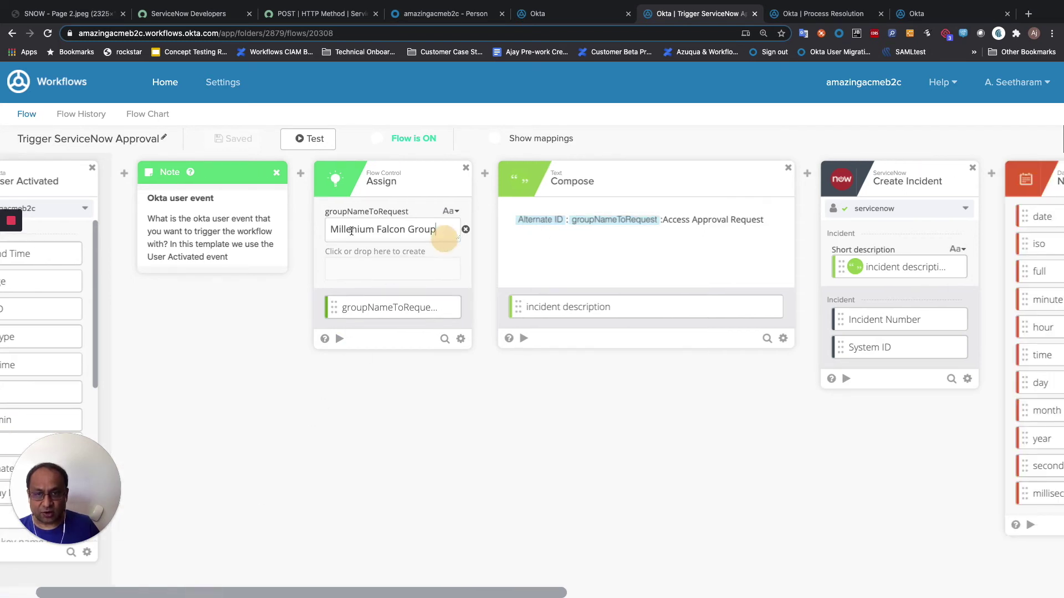
pyautogui.moveTo(446, 231); pyautogui.dragTo(332, 231)
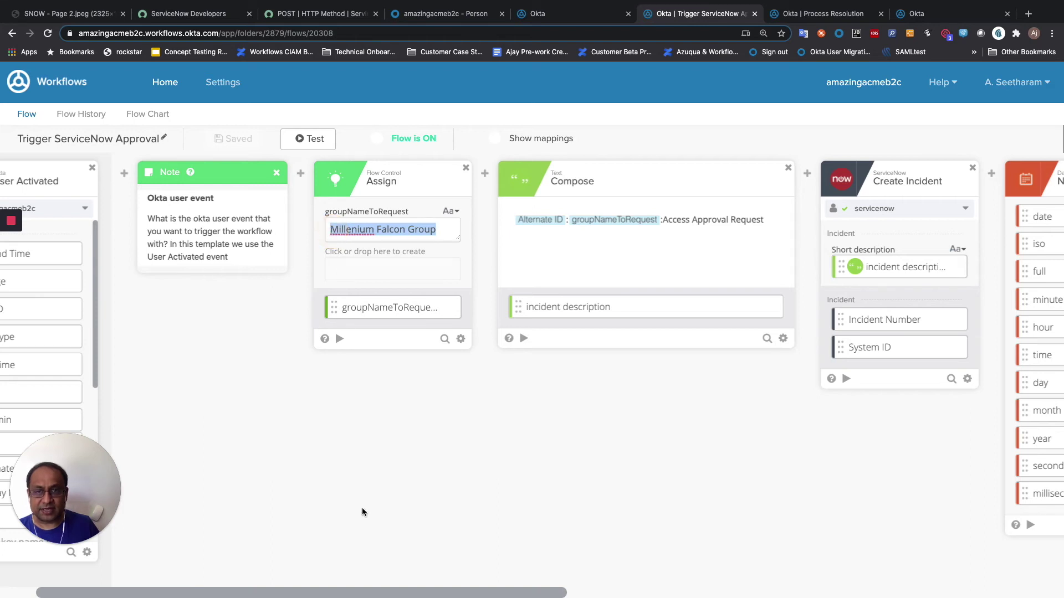
pyautogui.moveTo(379, 594); pyautogui.dragTo(599, 592)
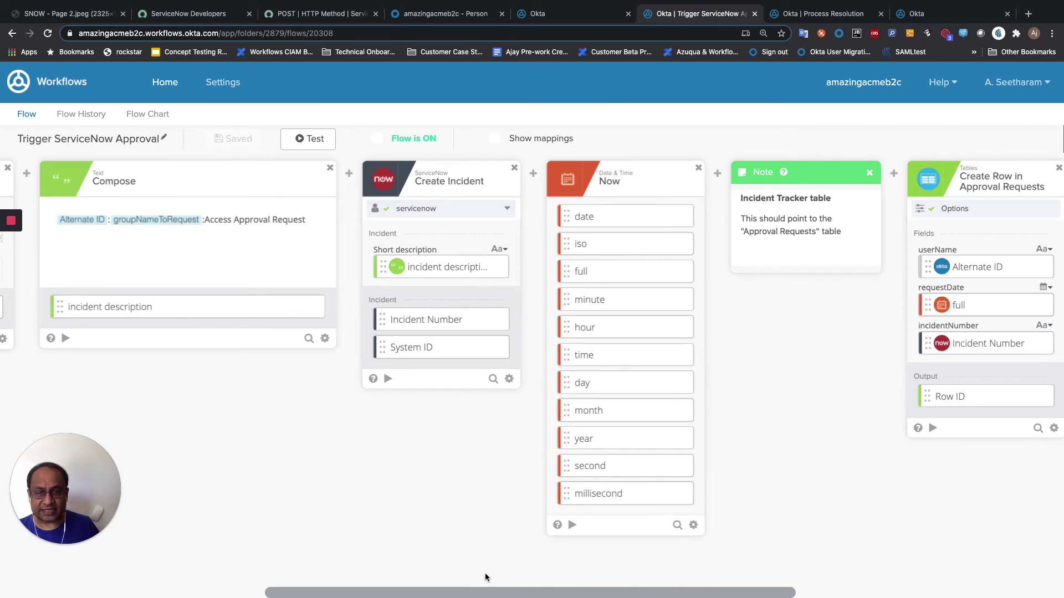
pyautogui.moveTo(488, 595); pyautogui.dragTo(610, 594)
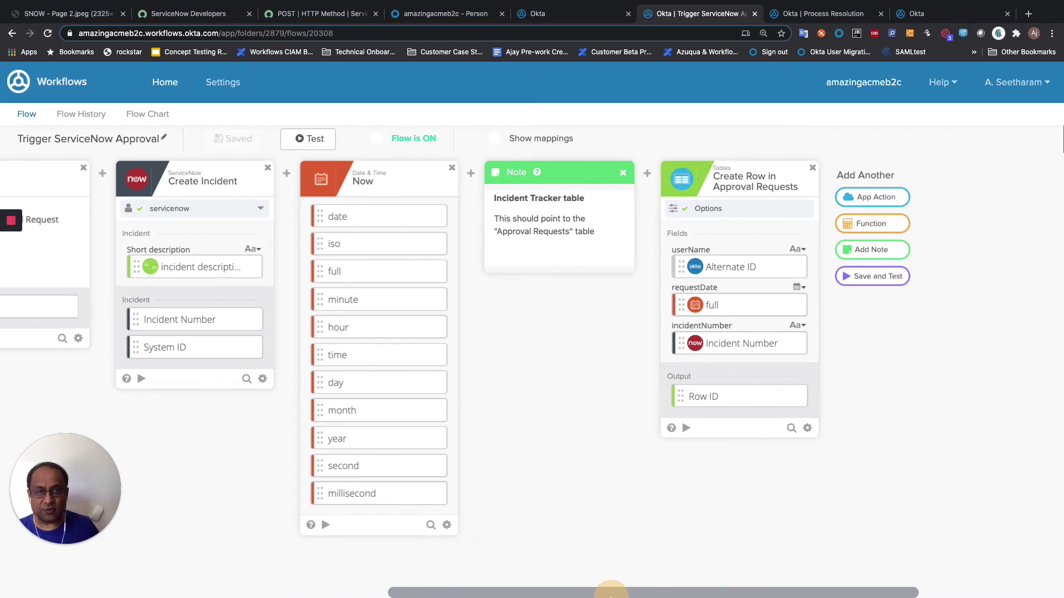
pyautogui.moveTo(736, 256)
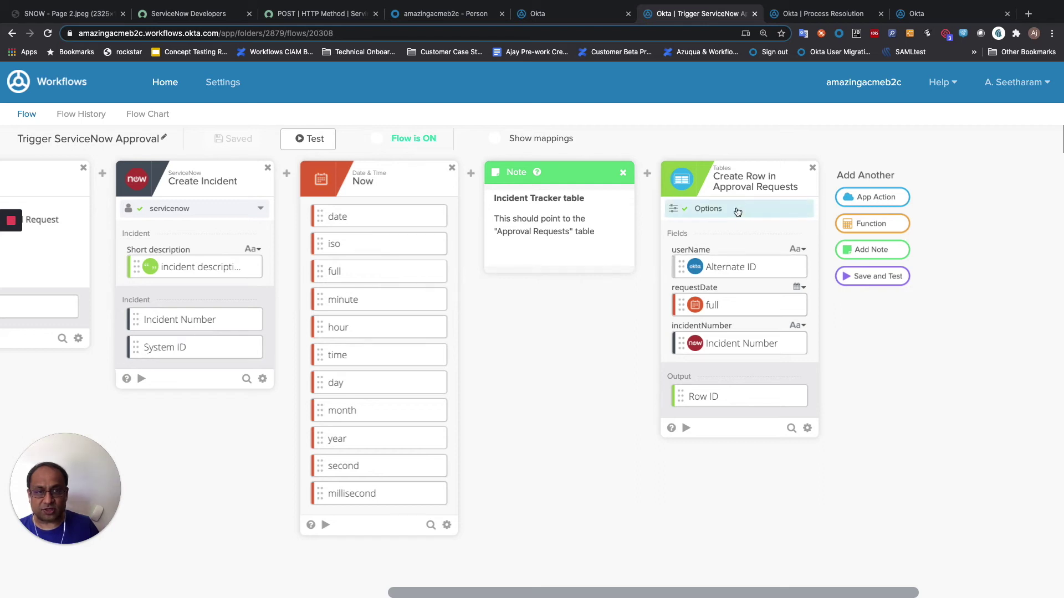
pyautogui.moveTo(742, 307)
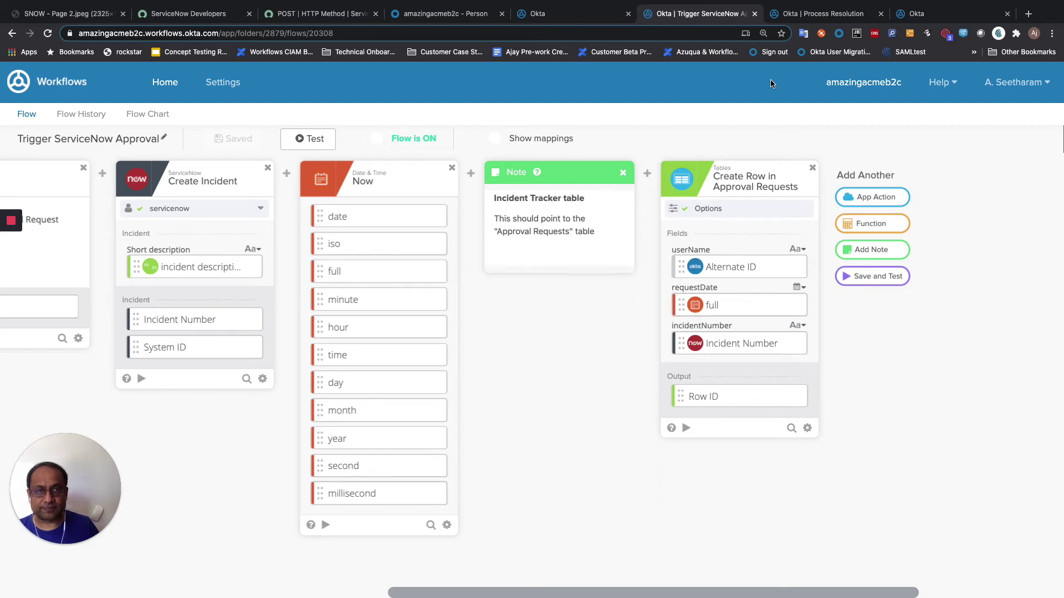
pyautogui.click(803, 9)
# - Scroll Process Resolution through Continue If Approved, Read User and Add User to Group cards
pyautogui.moveTo(272, 593); pyautogui.dragTo(523, 595)
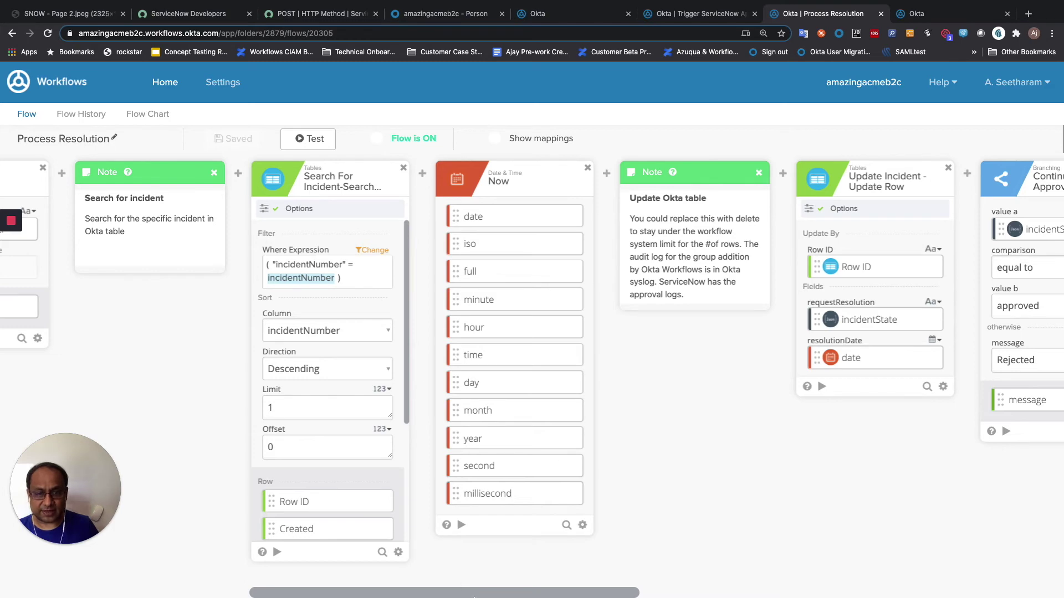
pyautogui.moveTo(468, 596); pyautogui.dragTo(760, 595)
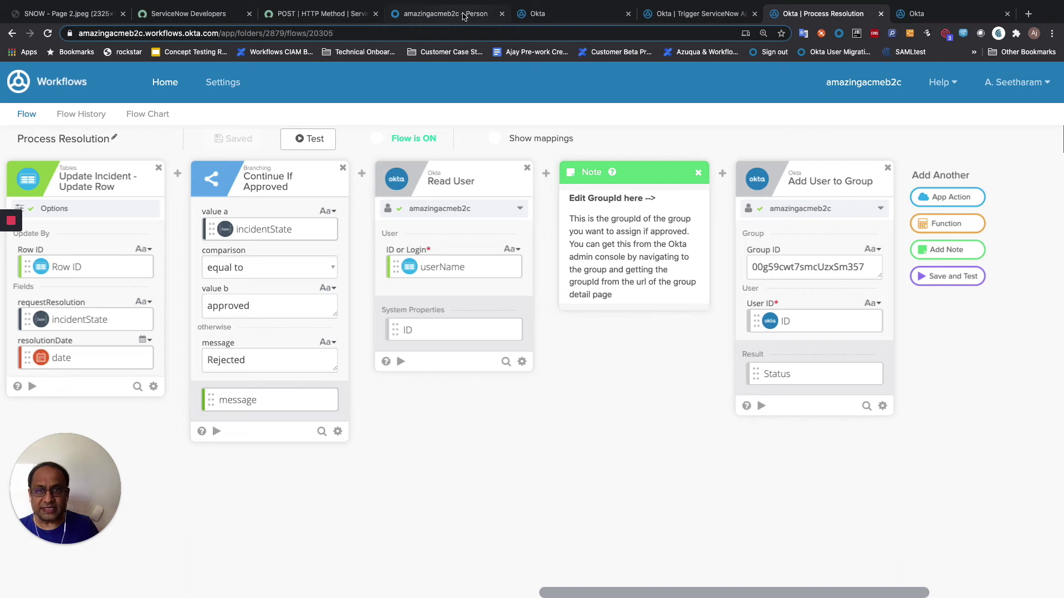
pyautogui.click(463, 15)
# - Find the Millenium Falcon Group by searching 'Mill' and select its group ID from the address bar
pyautogui.moveTo(373, 125)
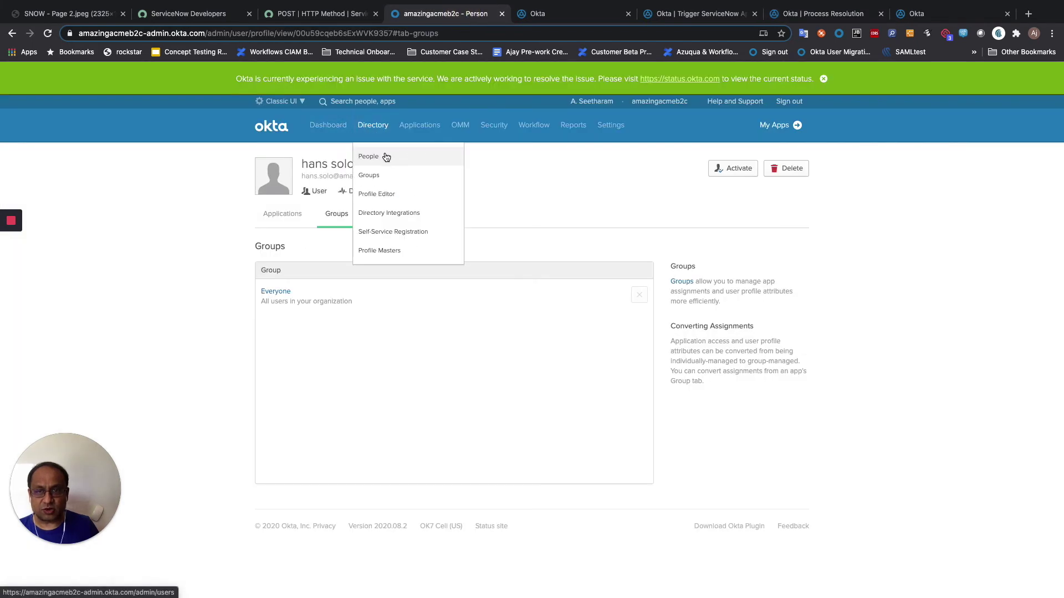
pyautogui.click(387, 175)
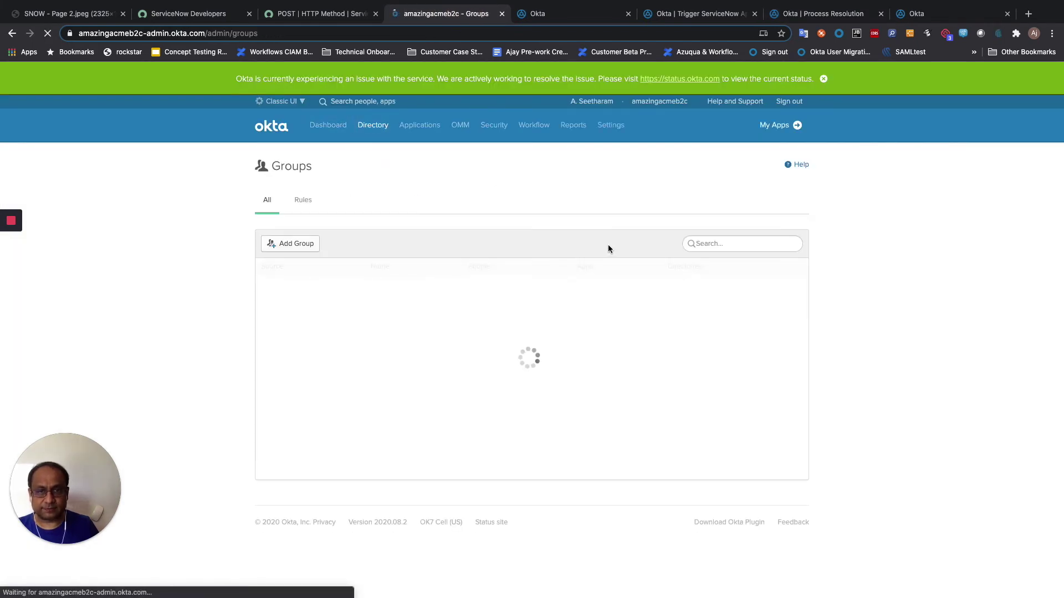
pyautogui.click(694, 244)
pyautogui.write('M')
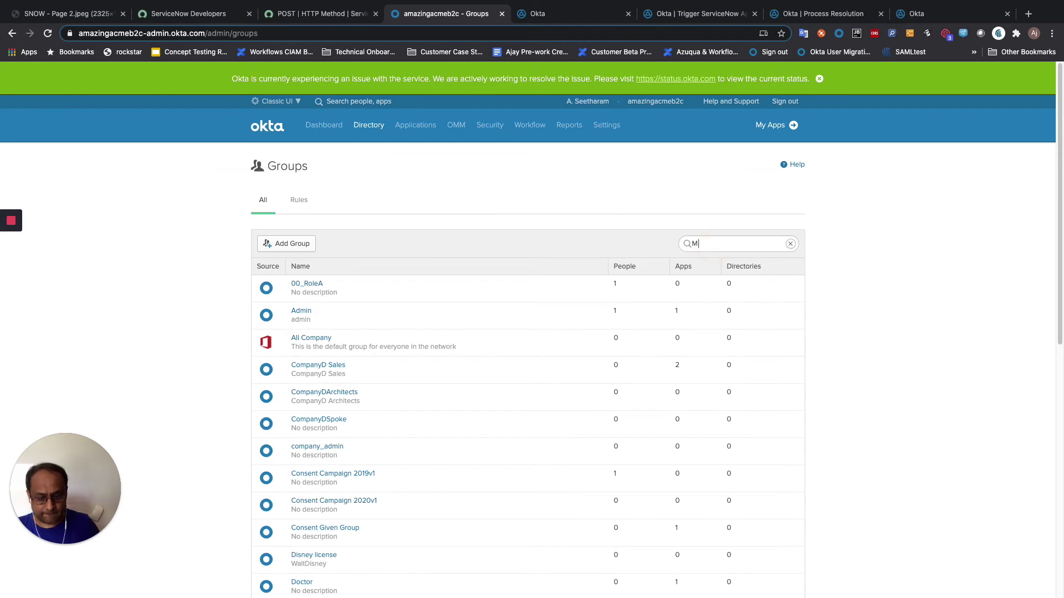
pyautogui.write('ill')
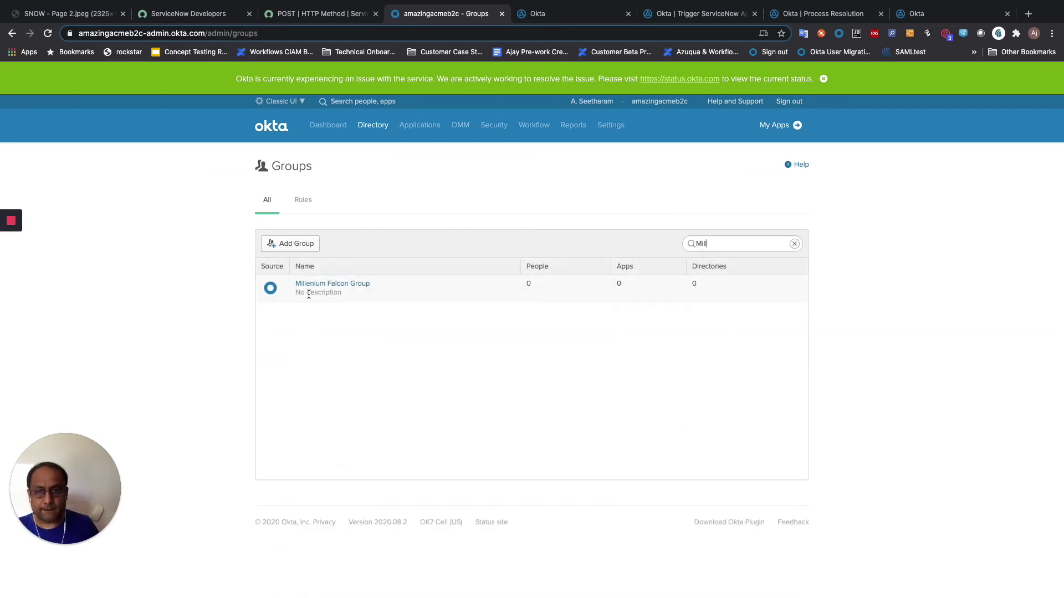
pyautogui.click(332, 284)
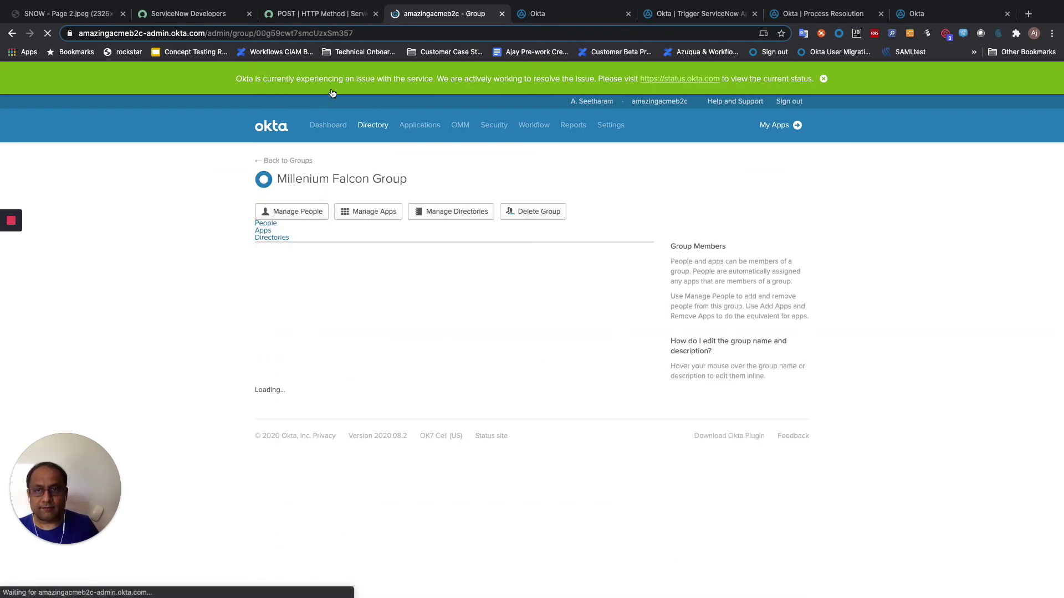
pyautogui.click(332, 33)
pyautogui.doubleClick(330, 33)
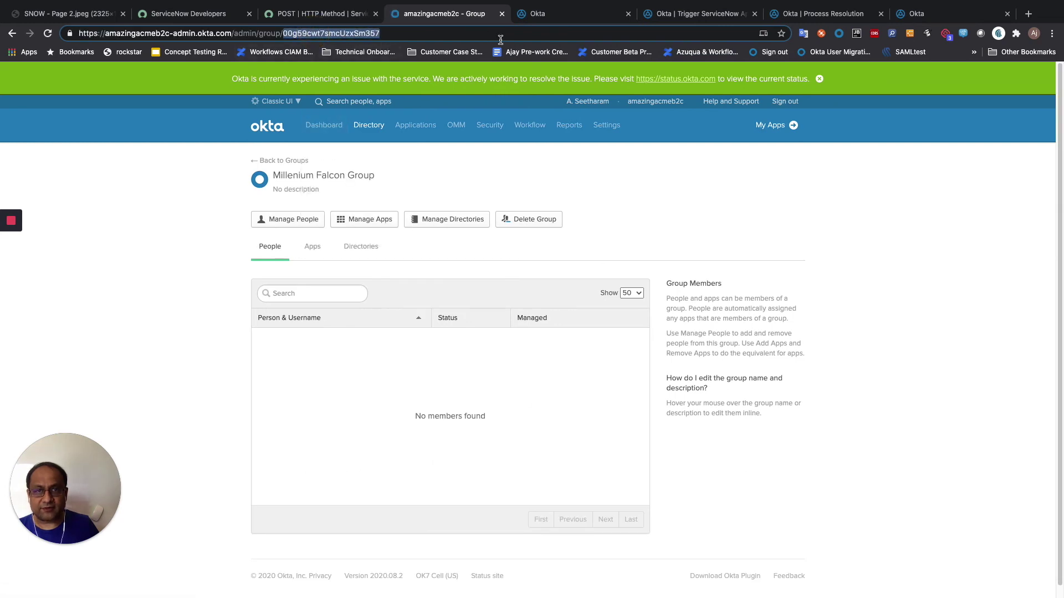
pyautogui.click(803, 18)
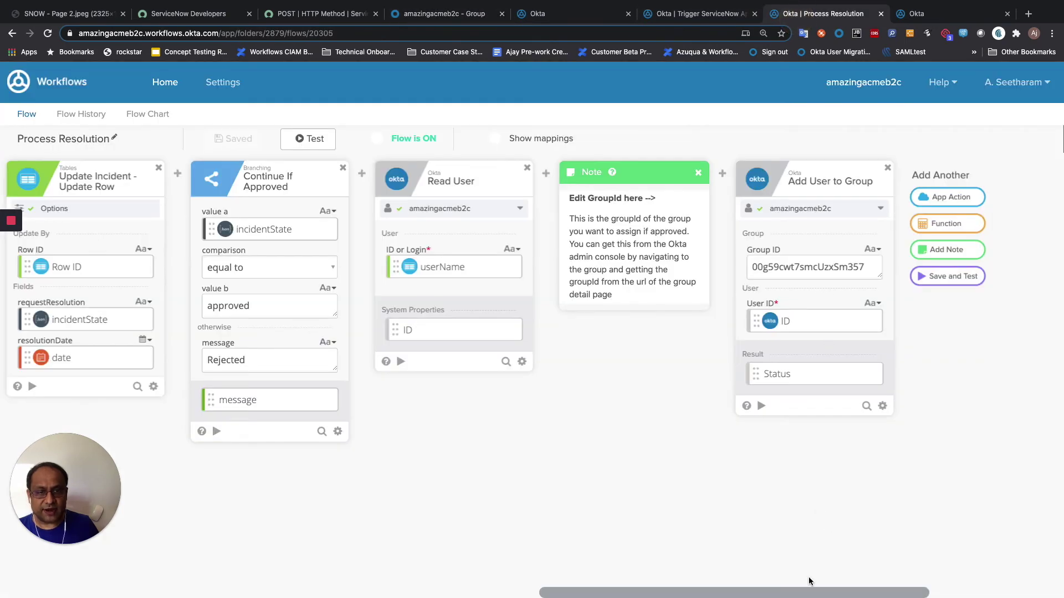
# - Copy the Process Resolution flow's Invoke URL from its API Endpoint card settings
pyautogui.moveTo(811, 592); pyautogui.dragTo(217, 591)
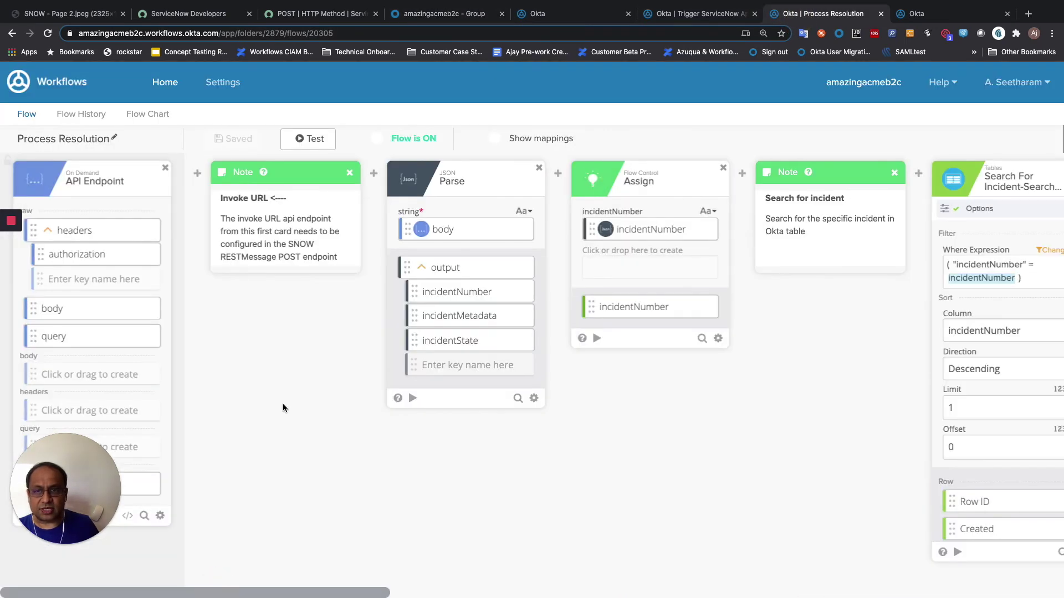
pyautogui.click(129, 516)
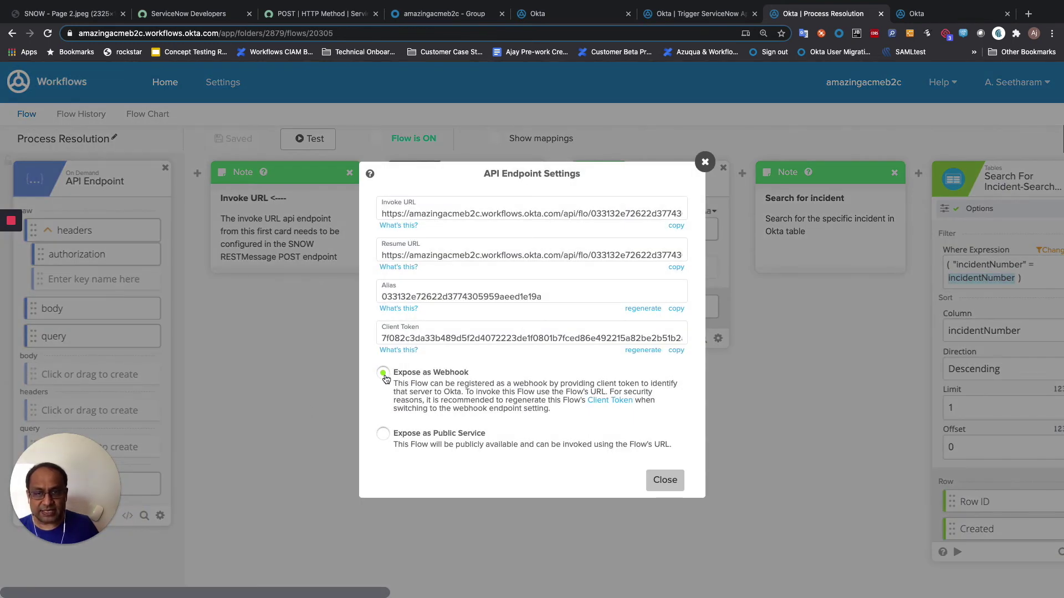
pyautogui.click(676, 227)
pyautogui.click(665, 480)
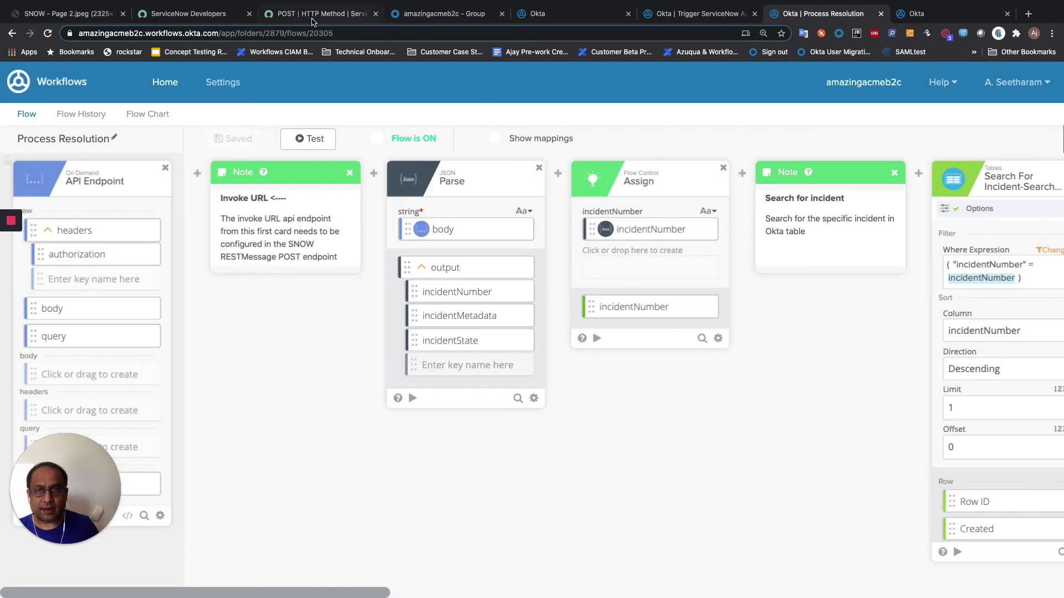
pyautogui.click(313, 13)
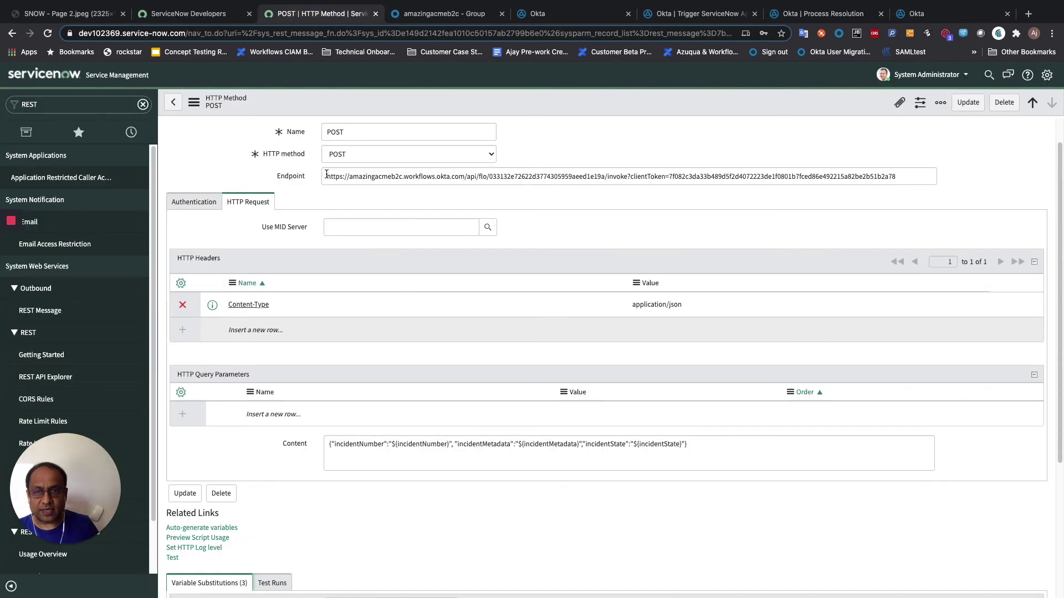
# - Replace the POST method's endpoint with the copied Okta Workflows invoke URL
pyautogui.tripleClick(475, 185)
pyautogui.hotkey('ctrl', 'v')
pyautogui.hotkey('ctrl', 'a')
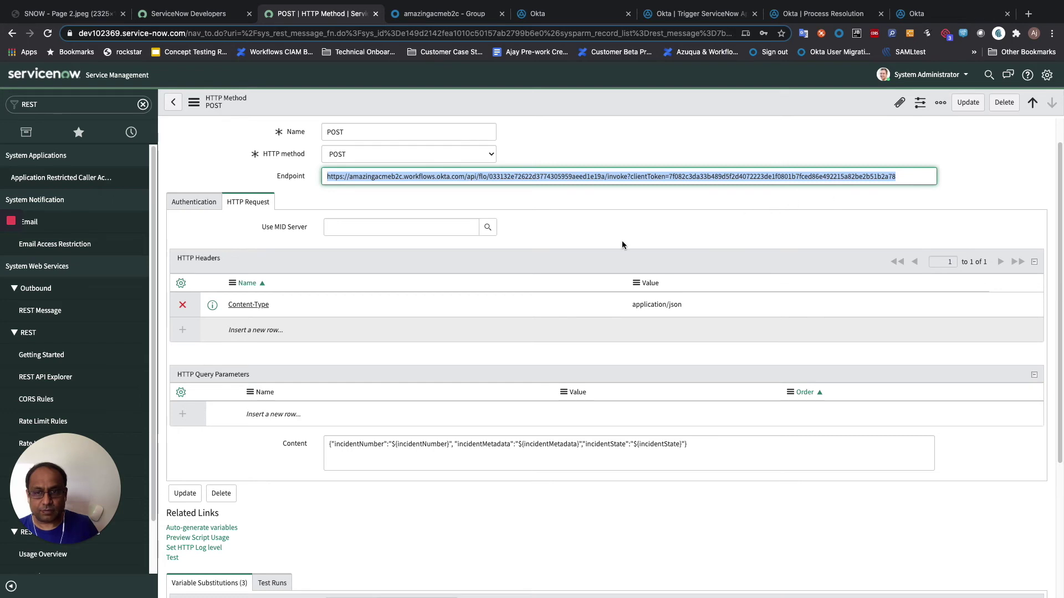
pyautogui.scroll(1, 541, 323)
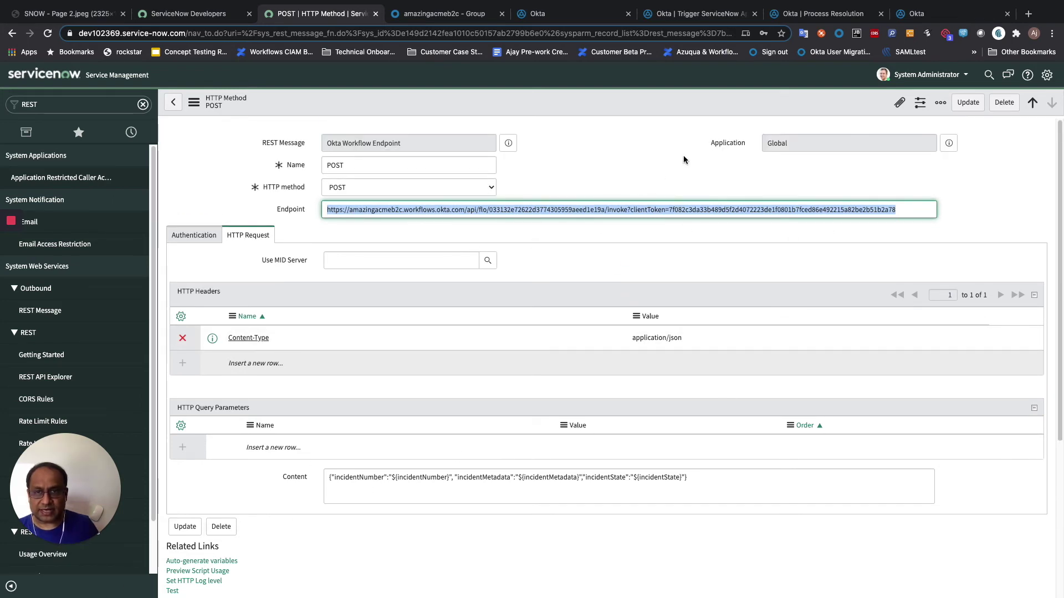
pyautogui.click(174, 104)
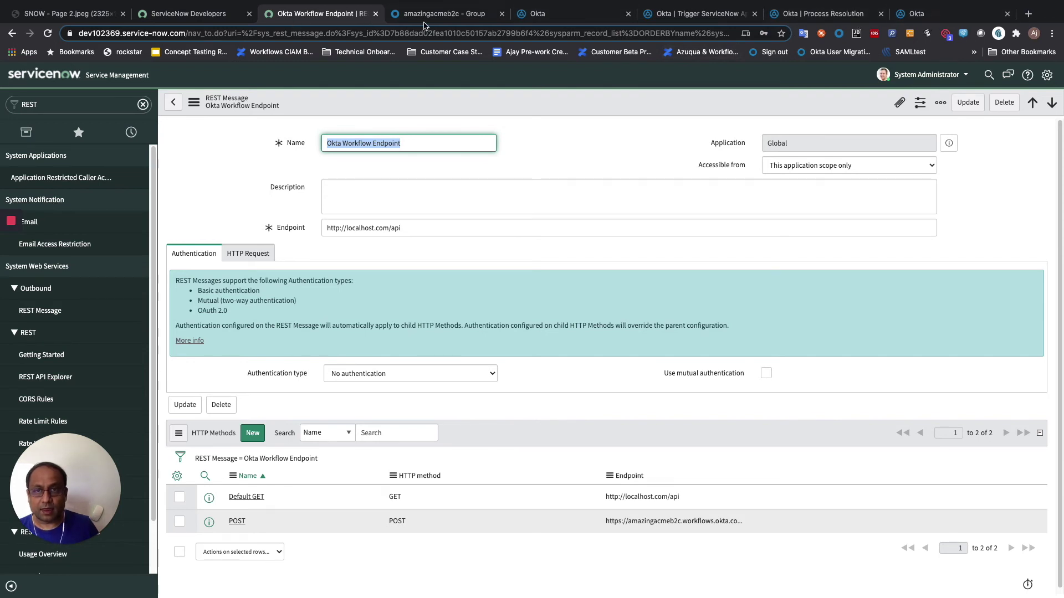
pyautogui.click(443, 14)
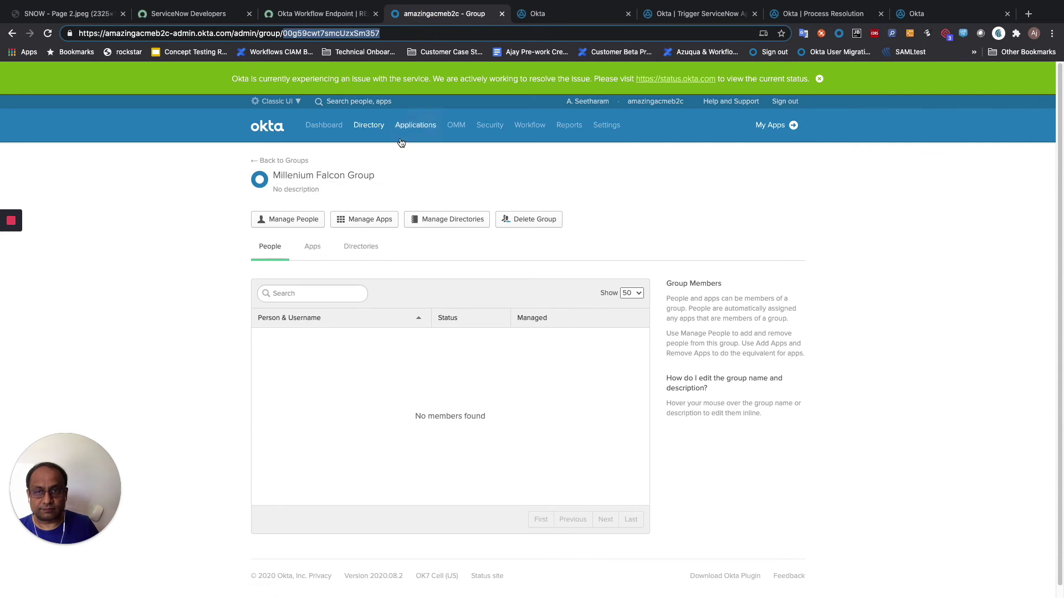
# - Activate the deactivated demo user from their profile's Groups view
pyautogui.hotkey('alt', 'Left')
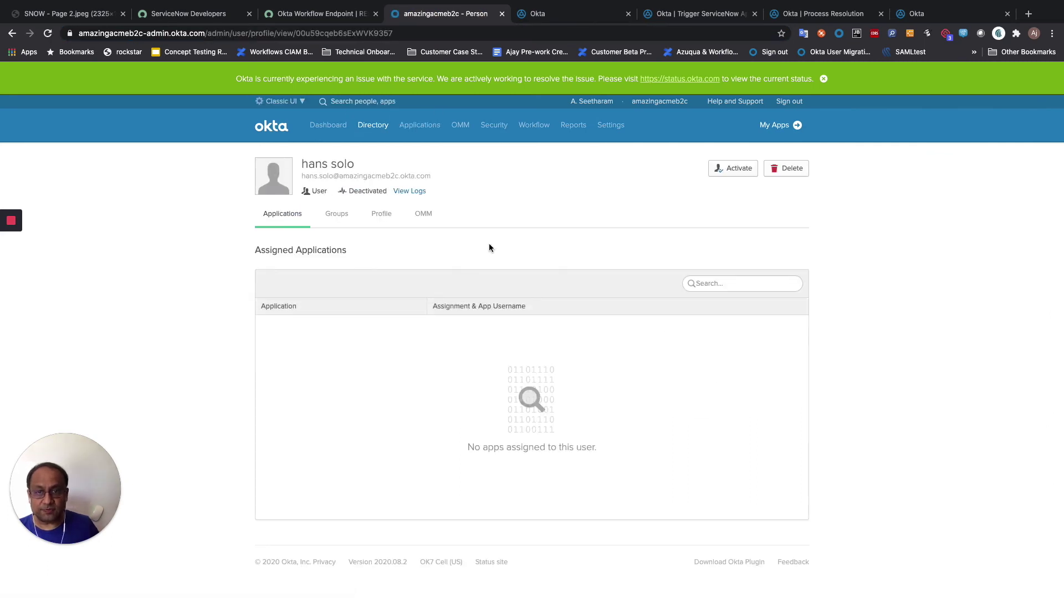
pyautogui.click(336, 215)
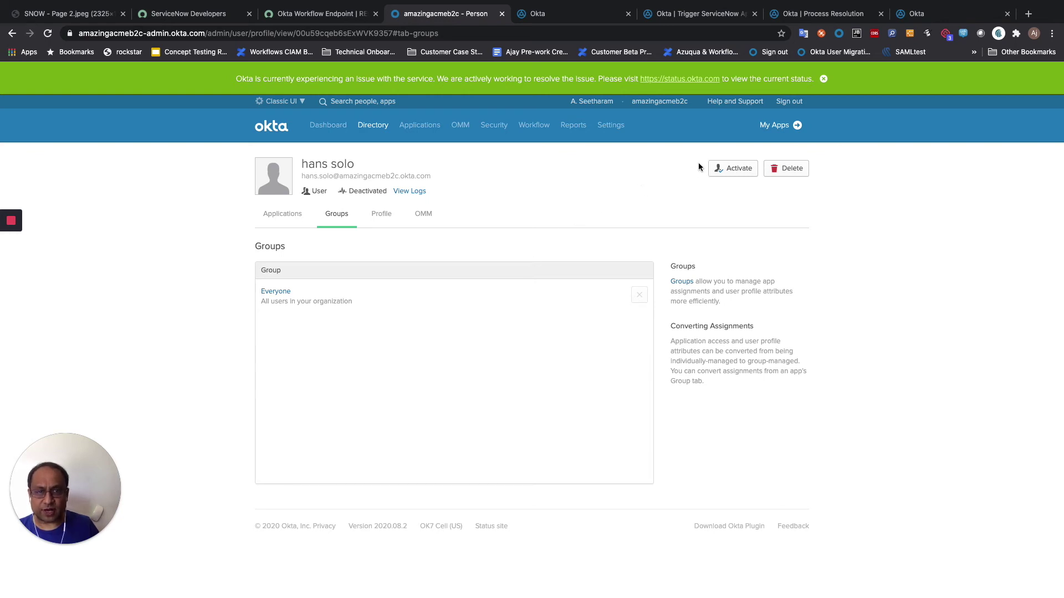
pyautogui.click(720, 170)
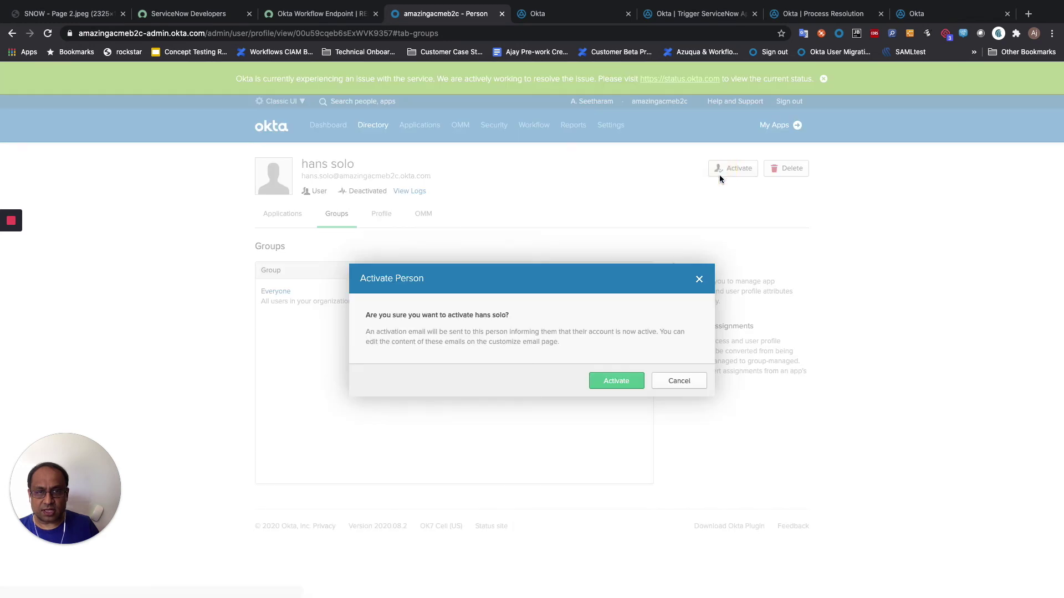
pyautogui.click(593, 387)
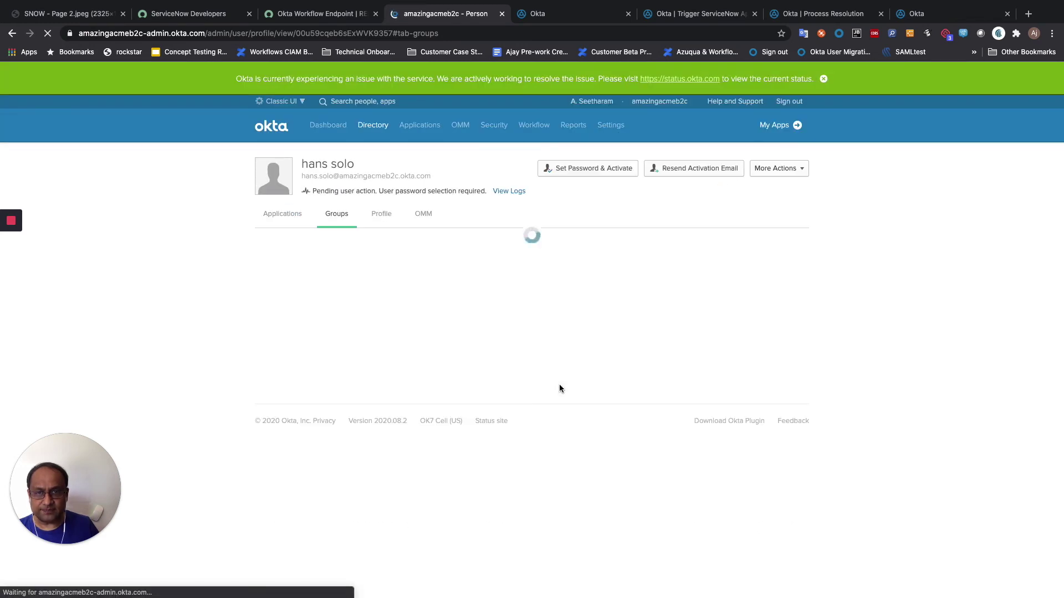
# - Check the System Log for the user activation event
pyautogui.moveTo(534, 137)
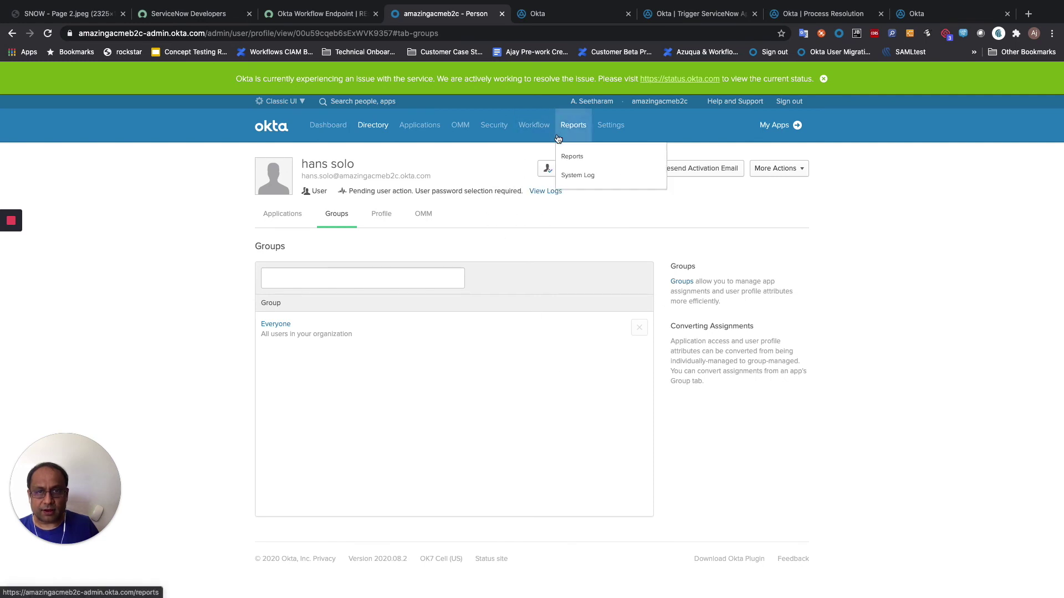
pyautogui.click(570, 175)
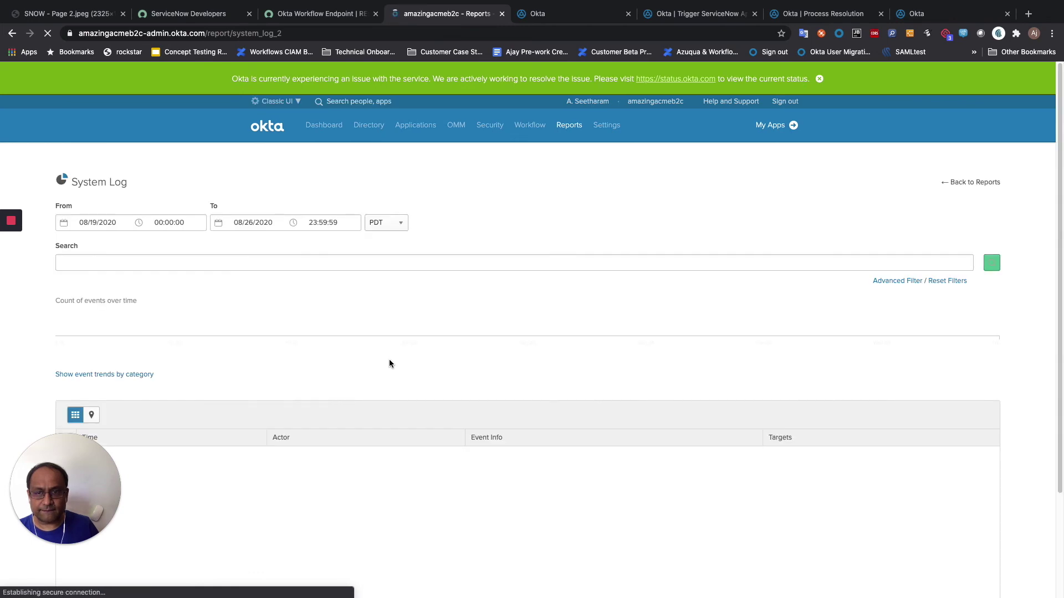
pyautogui.scroll(-1, 377, 359)
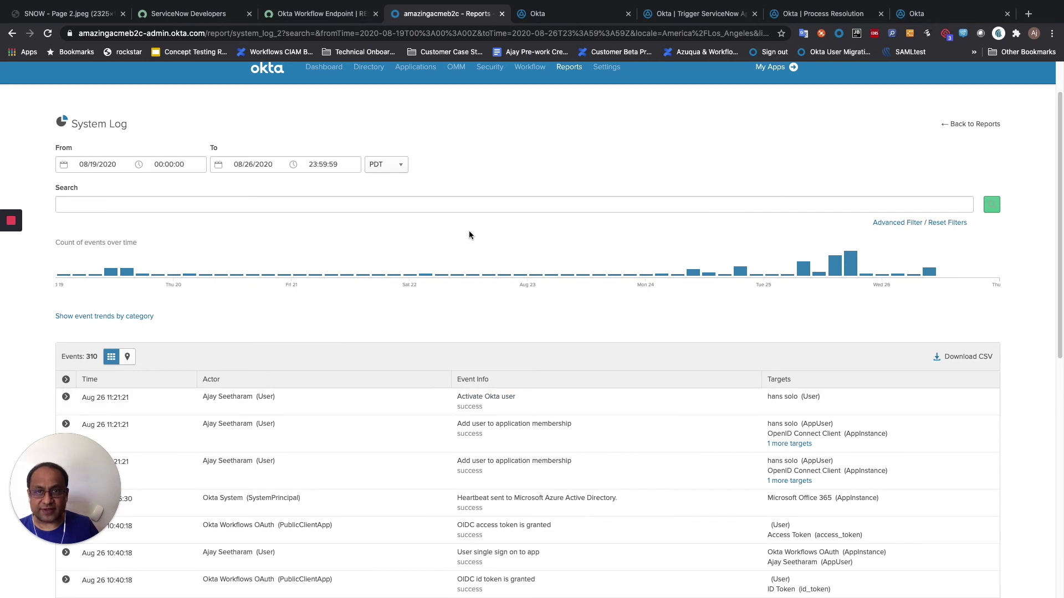
pyautogui.click(686, 13)
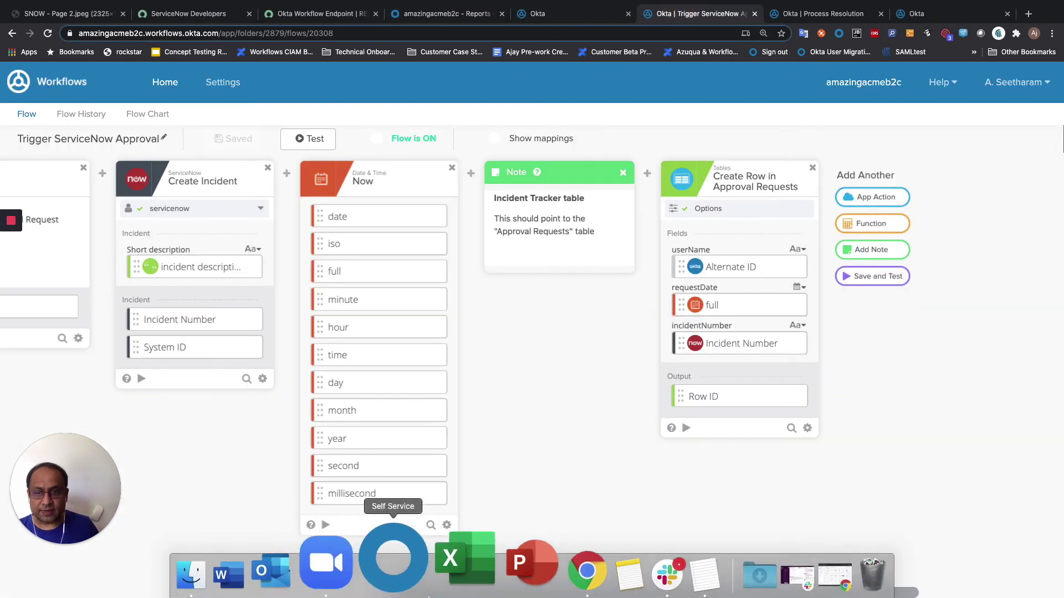
# - Open the Trigger ServiceNow Approval flow's run history and copy the created incident number
pyautogui.hscroll(-15, 268, 481)
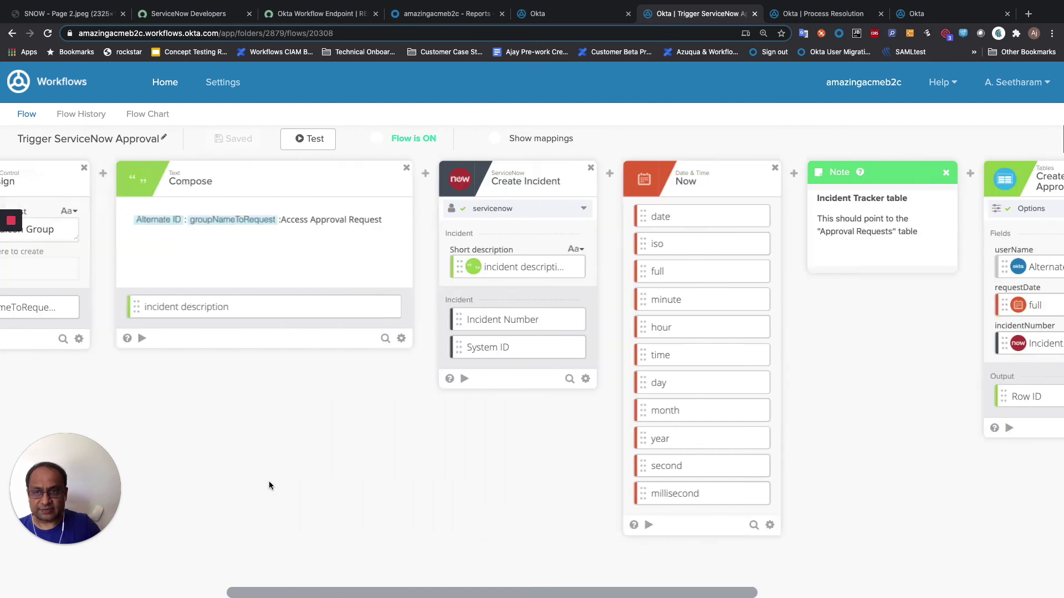
pyautogui.hscroll(-5, 269, 485)
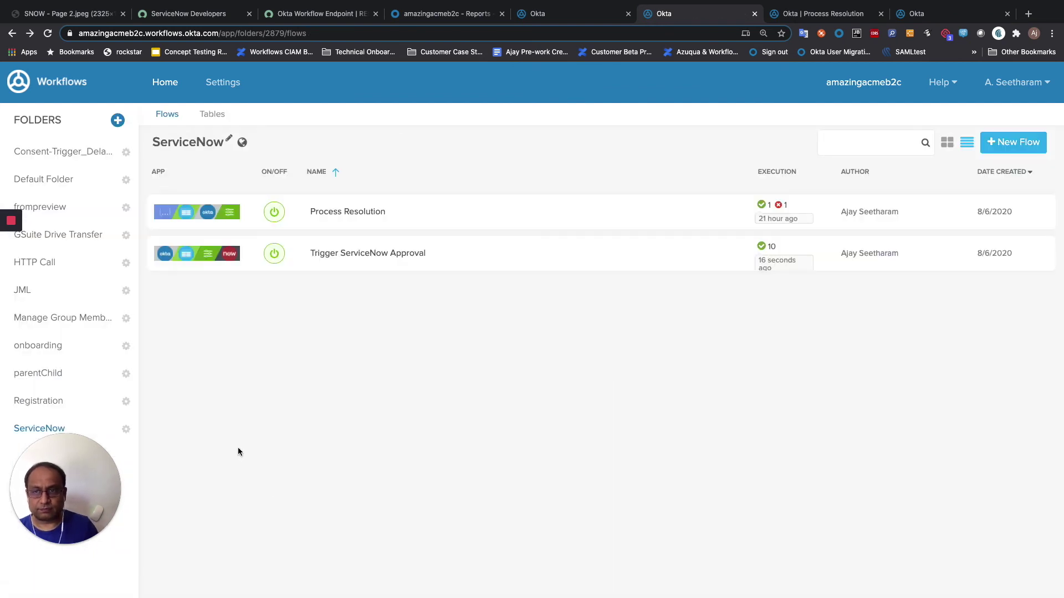
pyautogui.click(317, 256)
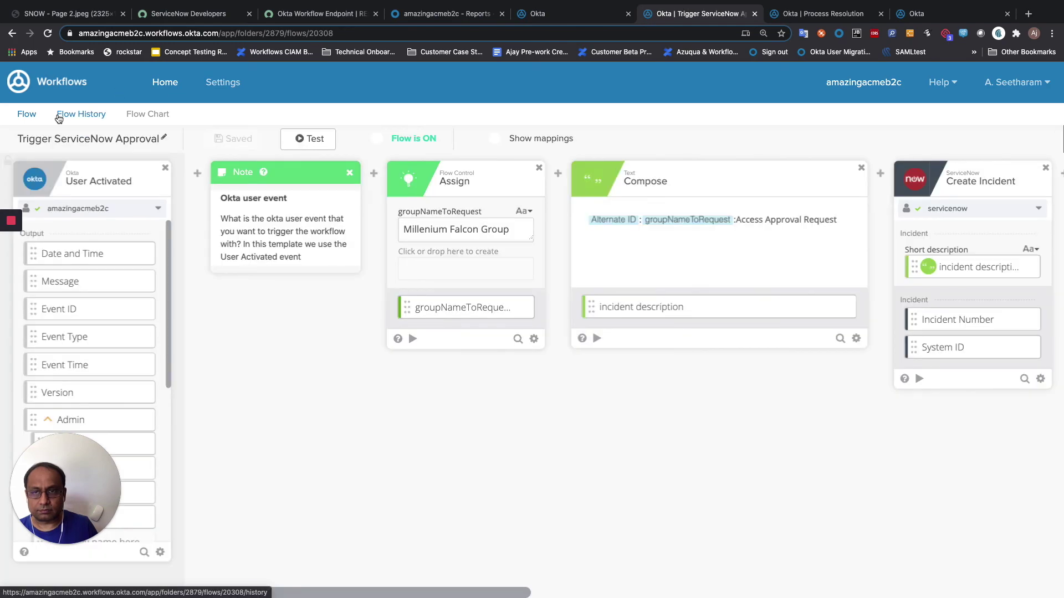
pyautogui.click(58, 115)
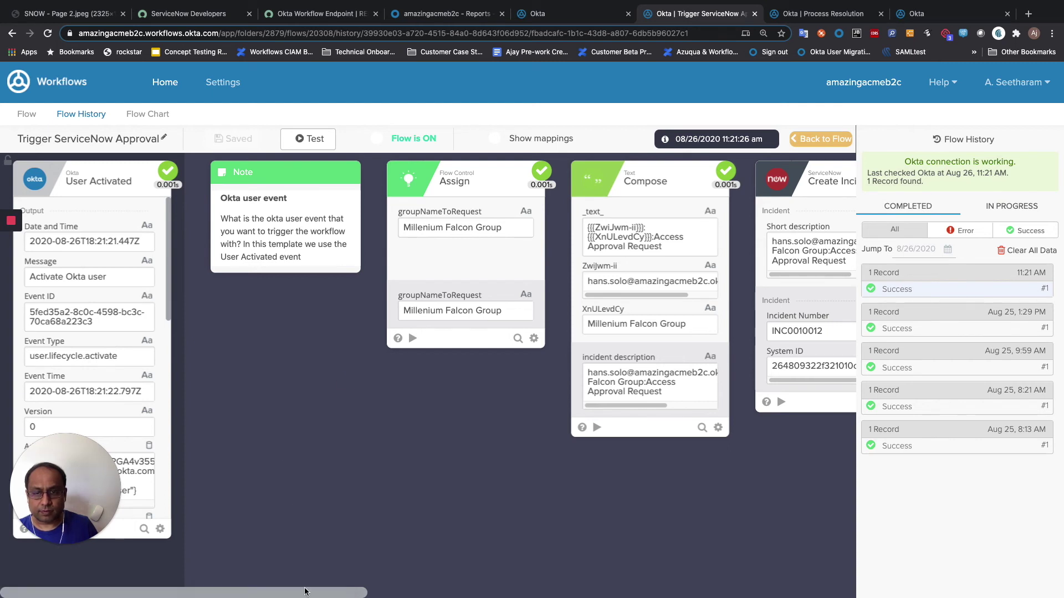
pyautogui.moveTo(306, 592); pyautogui.dragTo(537, 597)
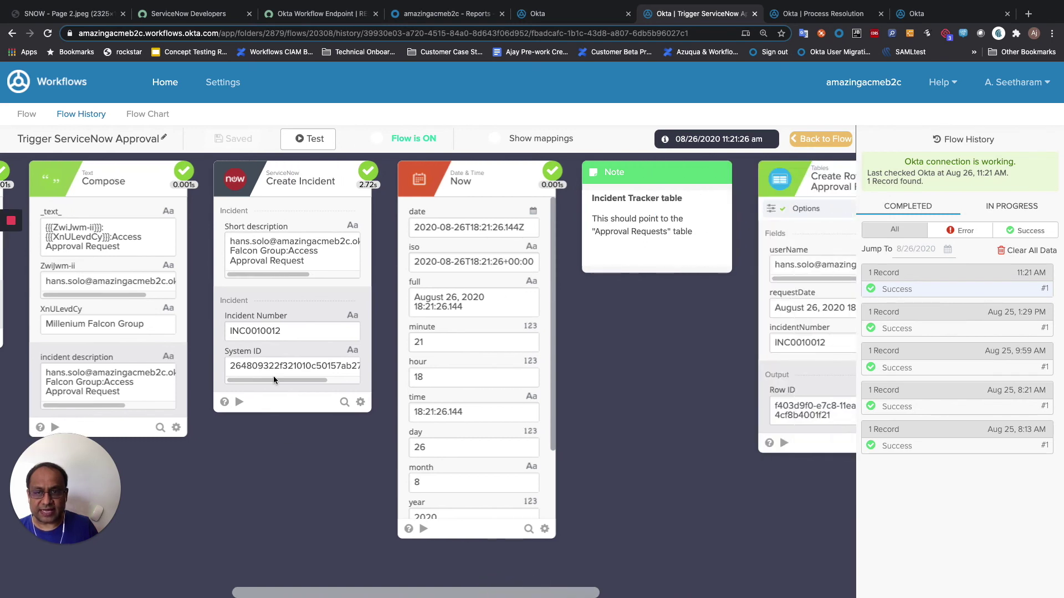
pyautogui.doubleClick(252, 331)
pyautogui.rightClick(254, 332)
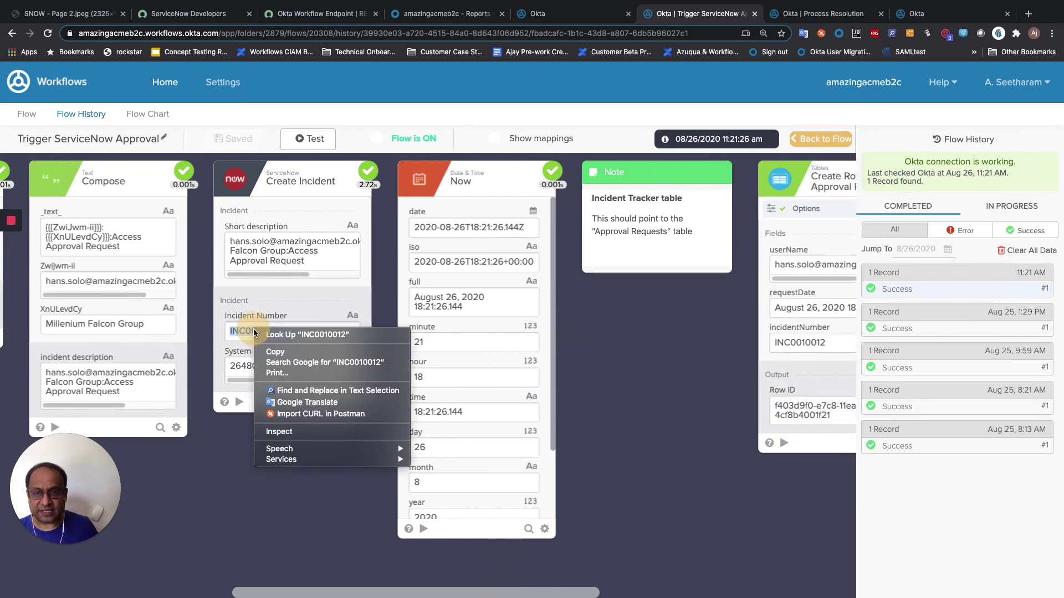
pyautogui.click(275, 353)
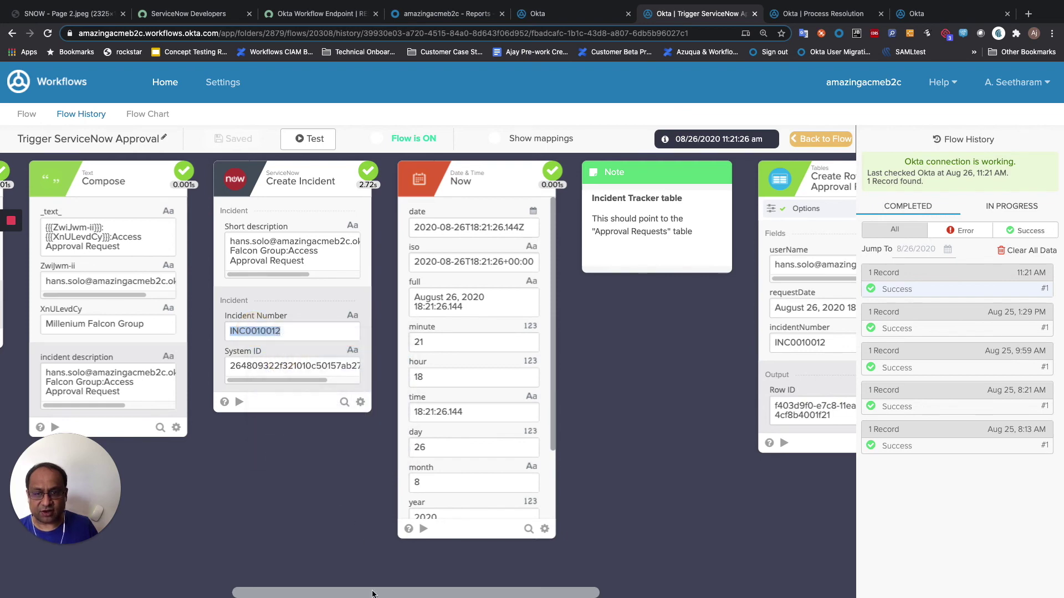
pyautogui.moveTo(373, 594); pyautogui.dragTo(517, 595)
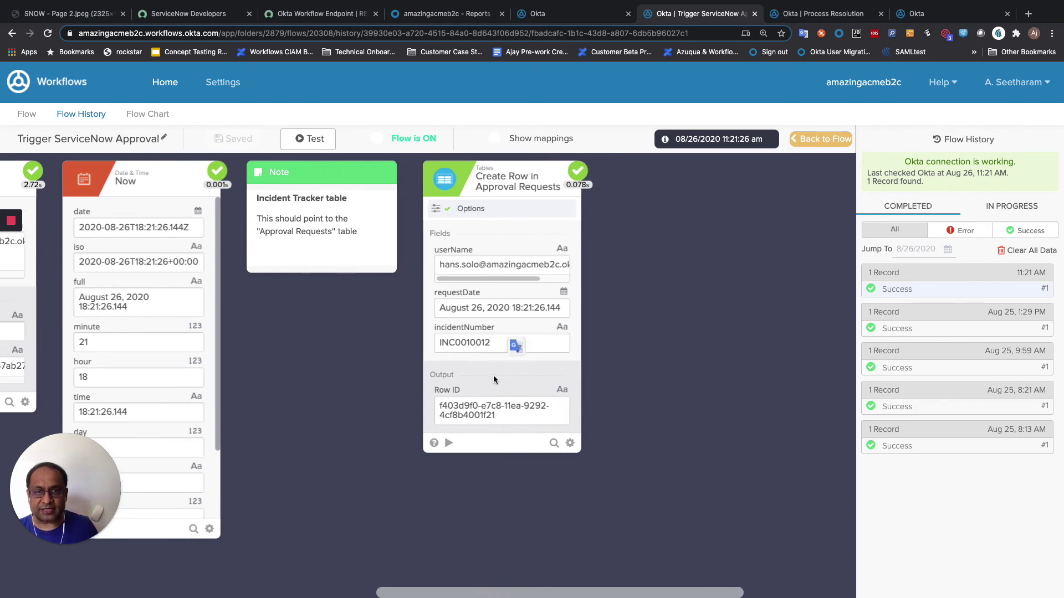
# - Reload the Approval Requests table to show the new INC0010012 row
pyautogui.click(936, 16)
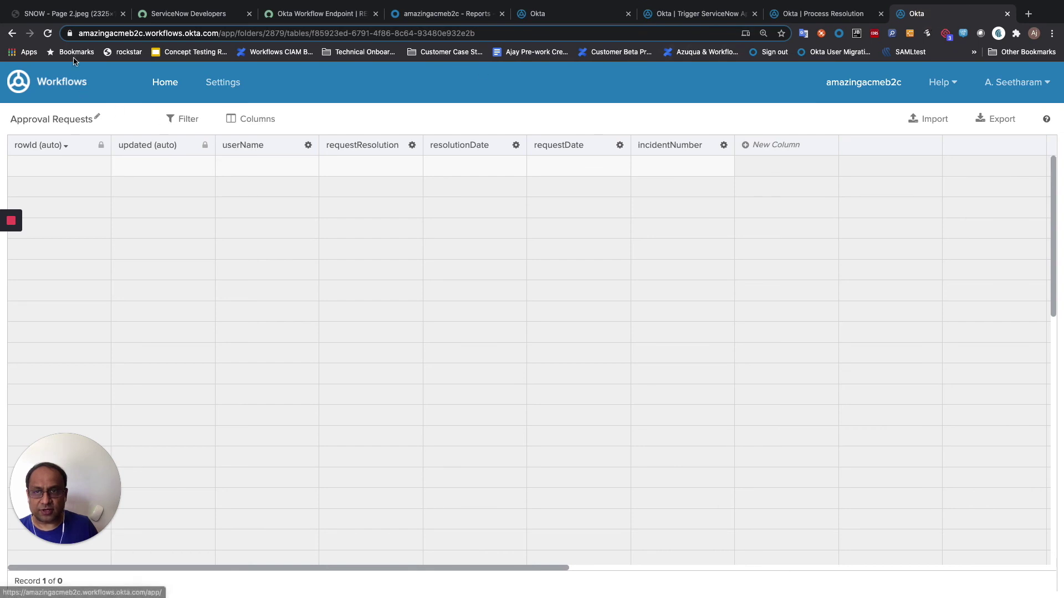
pyautogui.click(48, 34)
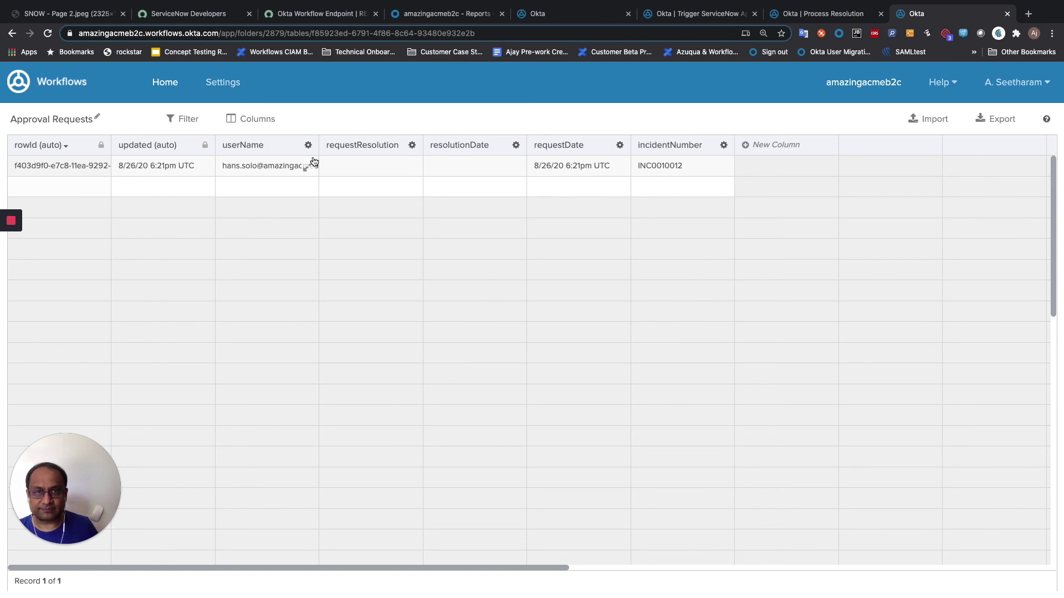
pyautogui.click(278, 14)
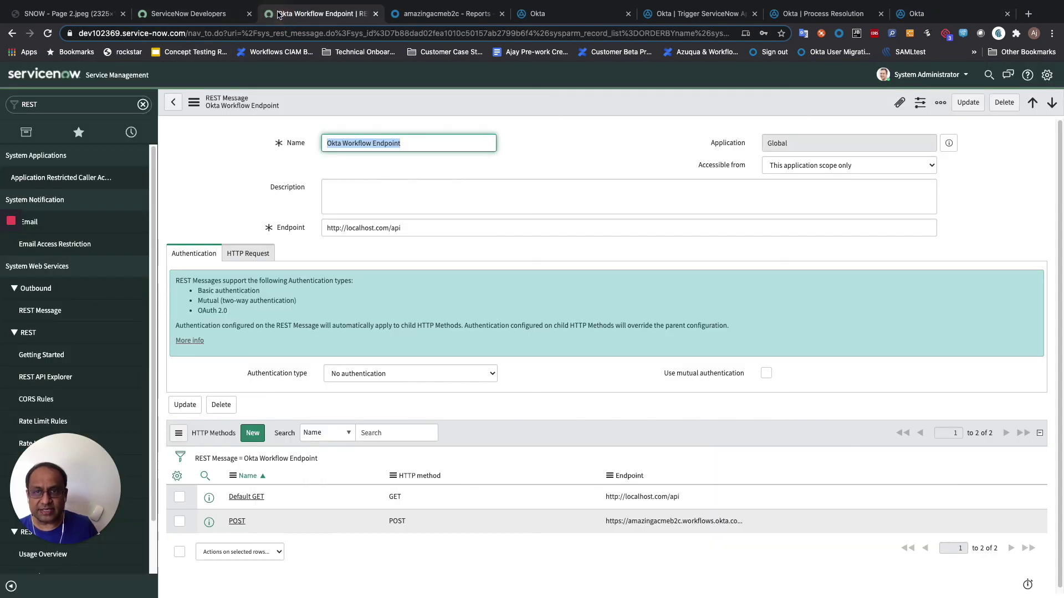
# - Open the Incidents list showing all incidents and search by Number for INC0010012
pyautogui.click(143, 104)
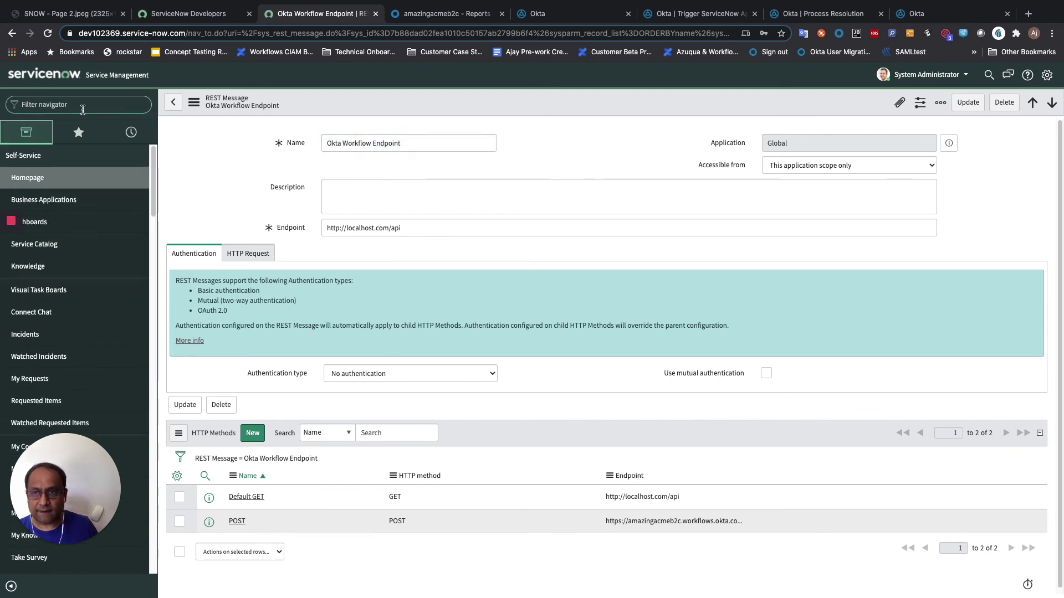
pyautogui.write('Inc')
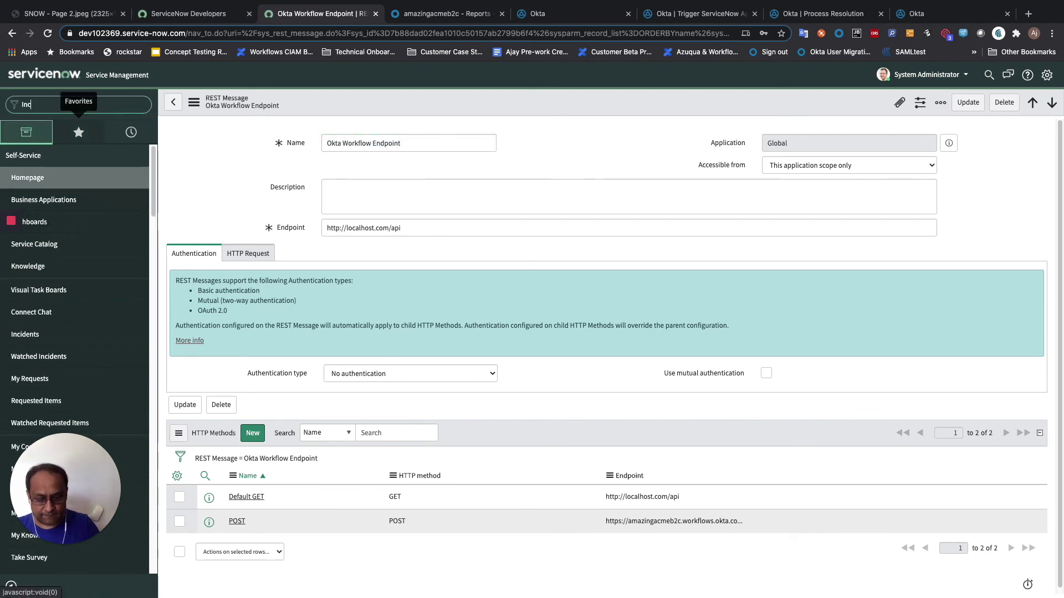
pyautogui.write('idents')
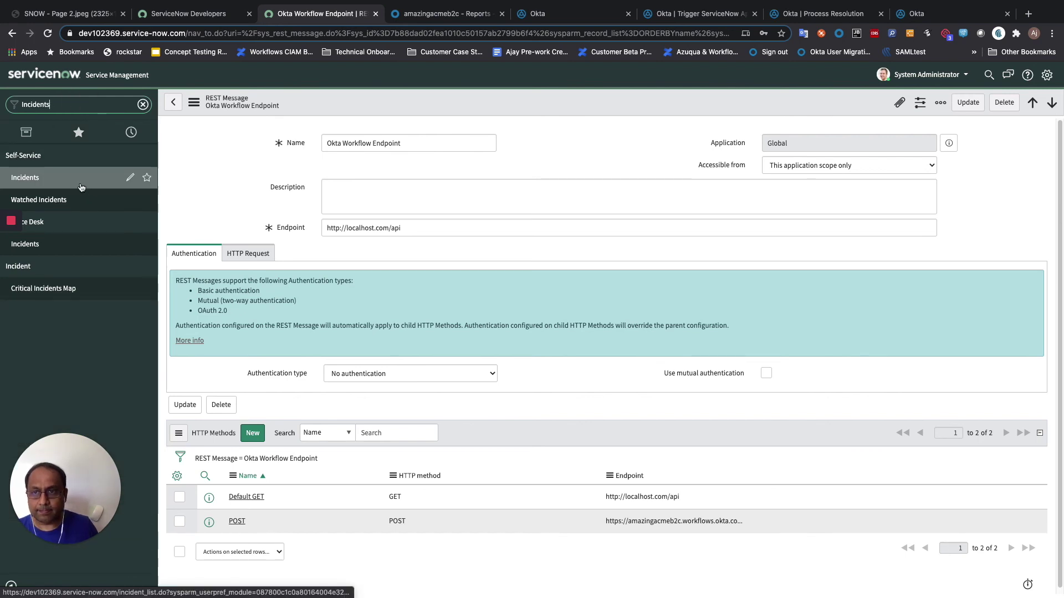
pyautogui.click(72, 183)
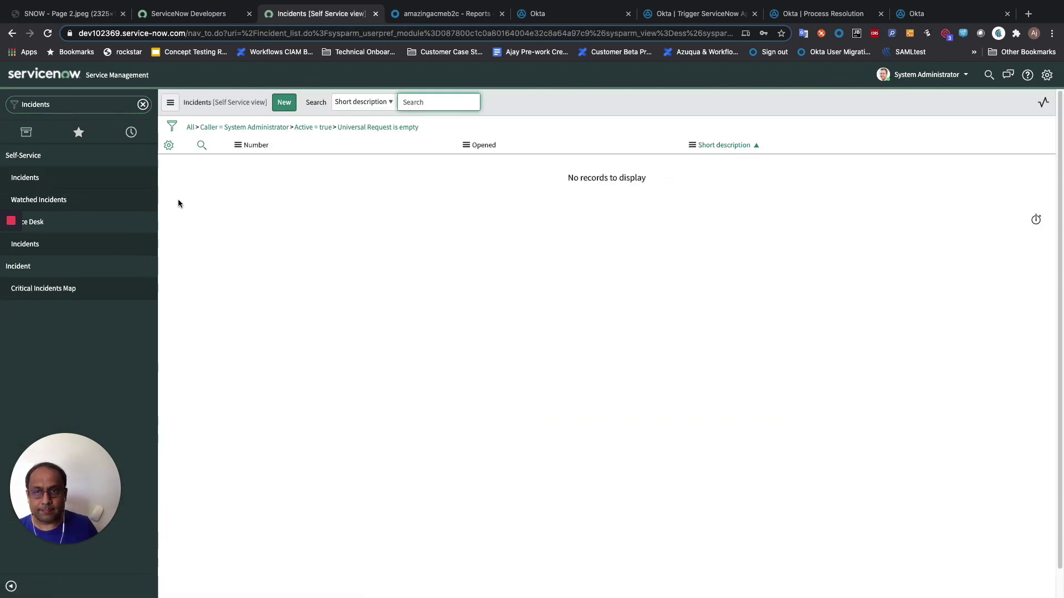
pyautogui.click(189, 128)
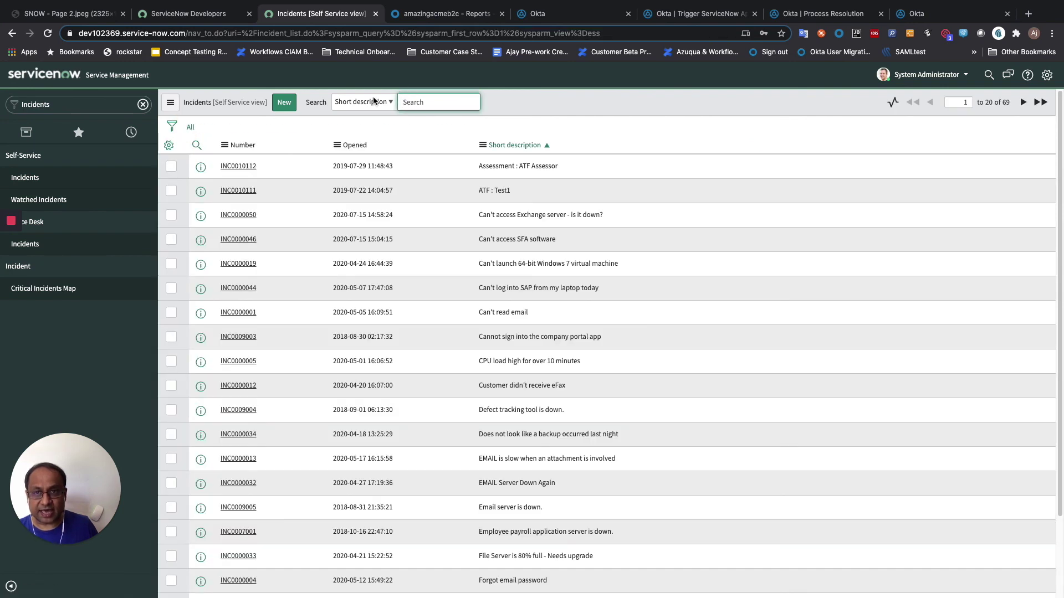
pyautogui.click(373, 100)
pyautogui.click(388, 83)
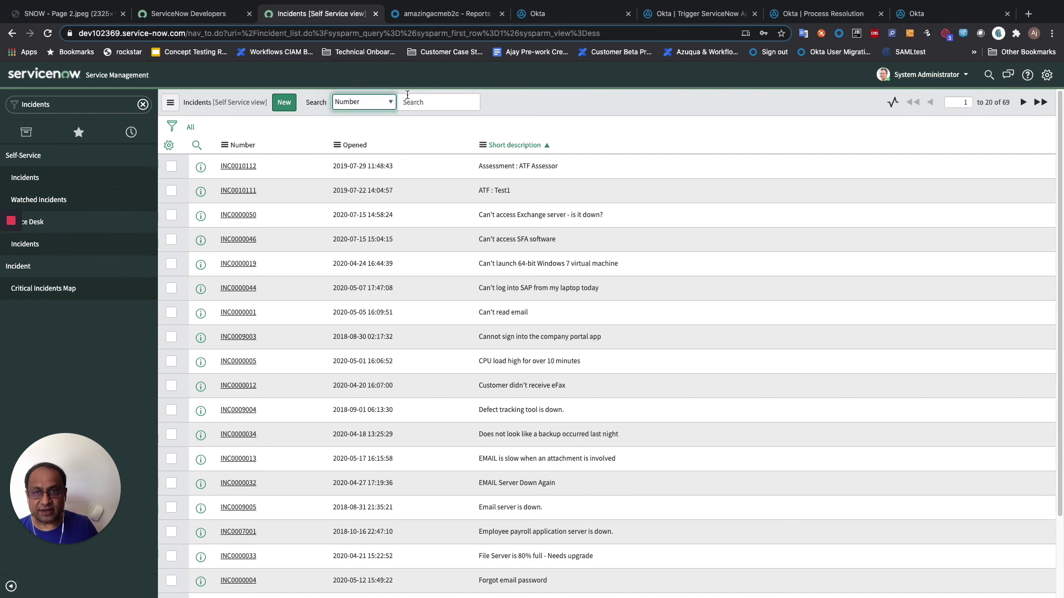
pyautogui.click(415, 100)
pyautogui.press('super+v')
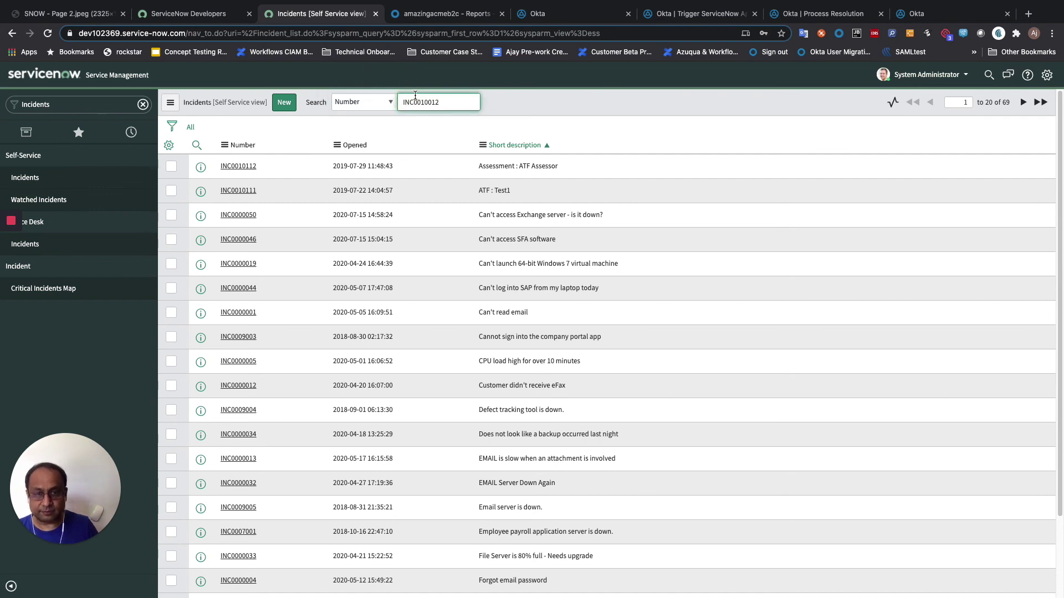
pyautogui.press('Return')
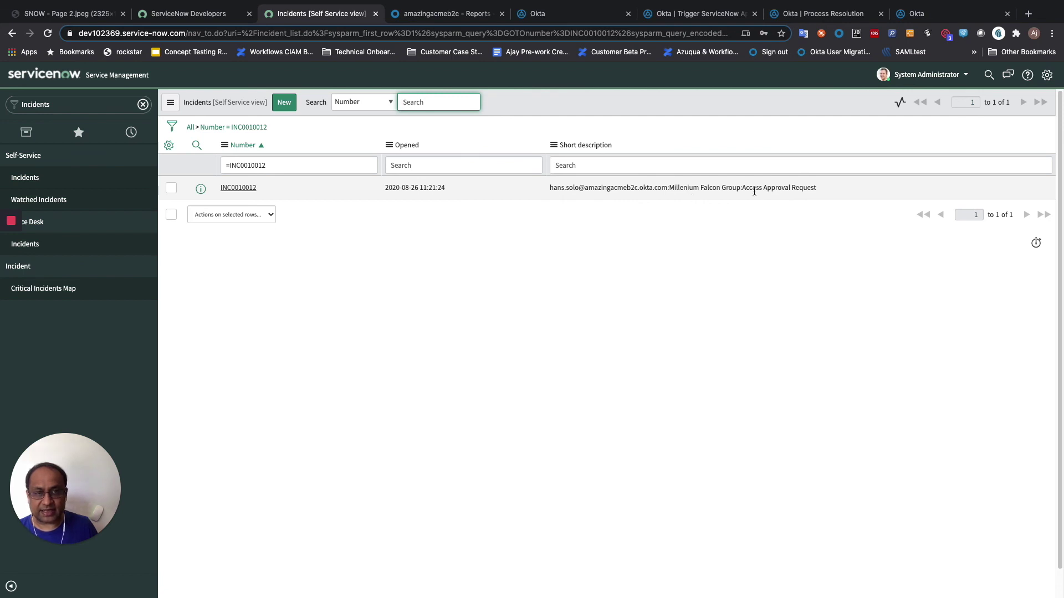
# - Open INC0010012, pick a caller from the user lookup, and enter resolution notes 'Add to group'
pyautogui.click(231, 193)
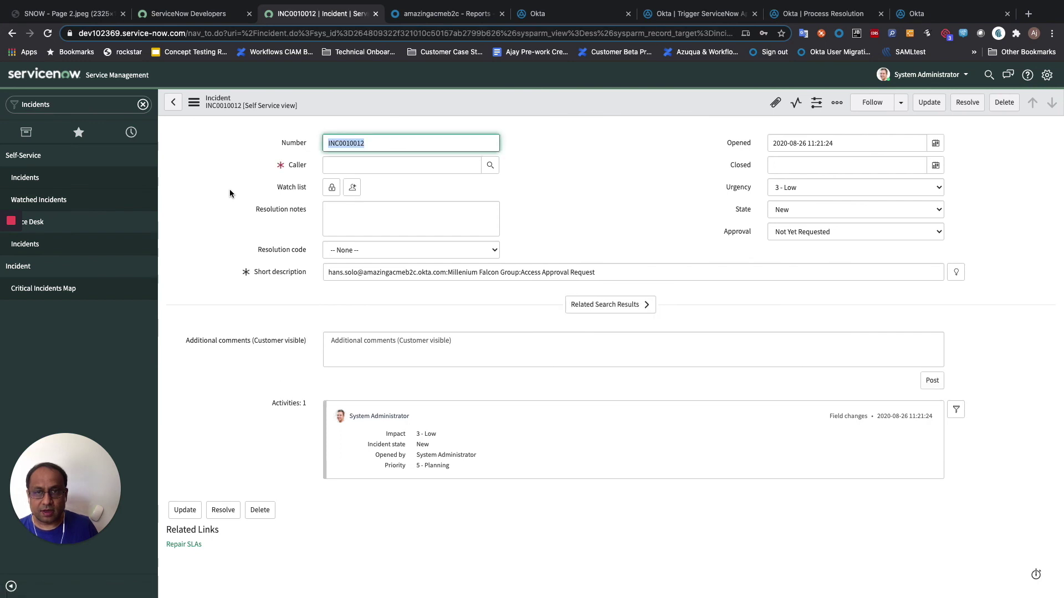
pyautogui.click(490, 167)
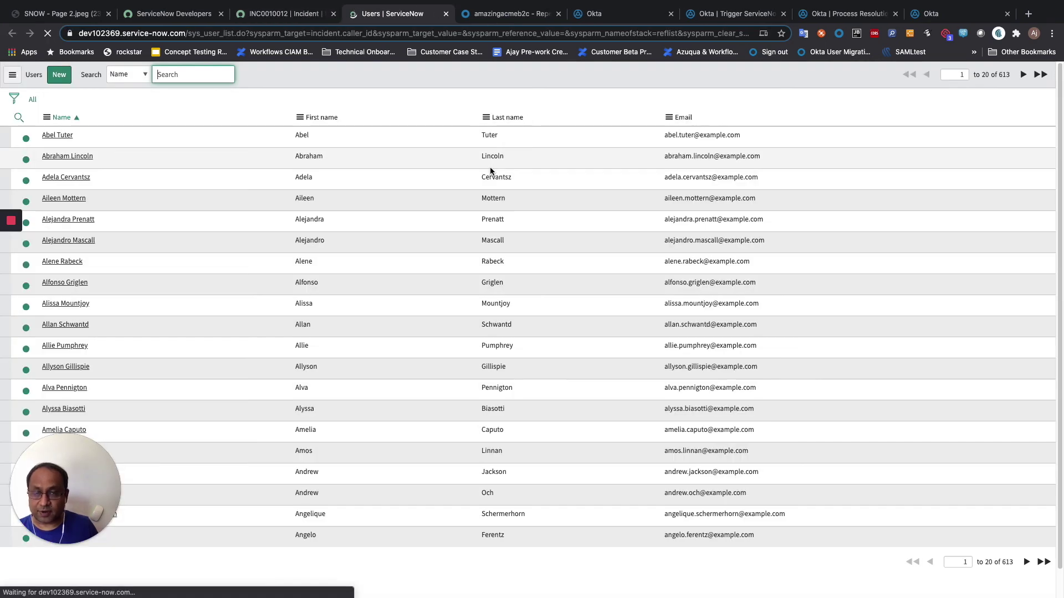
pyautogui.click(53, 135)
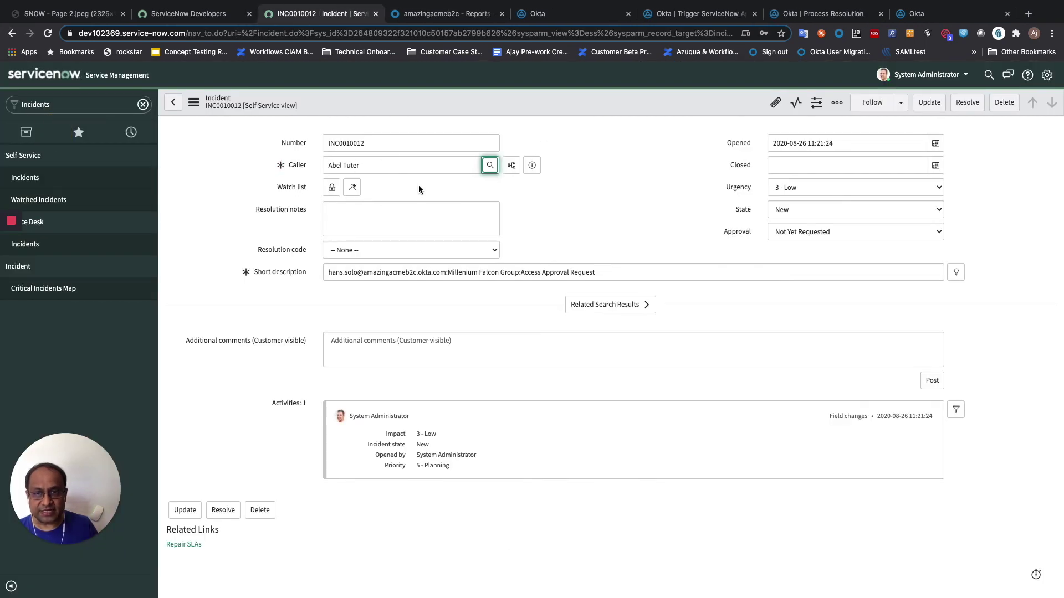
pyautogui.click(340, 222)
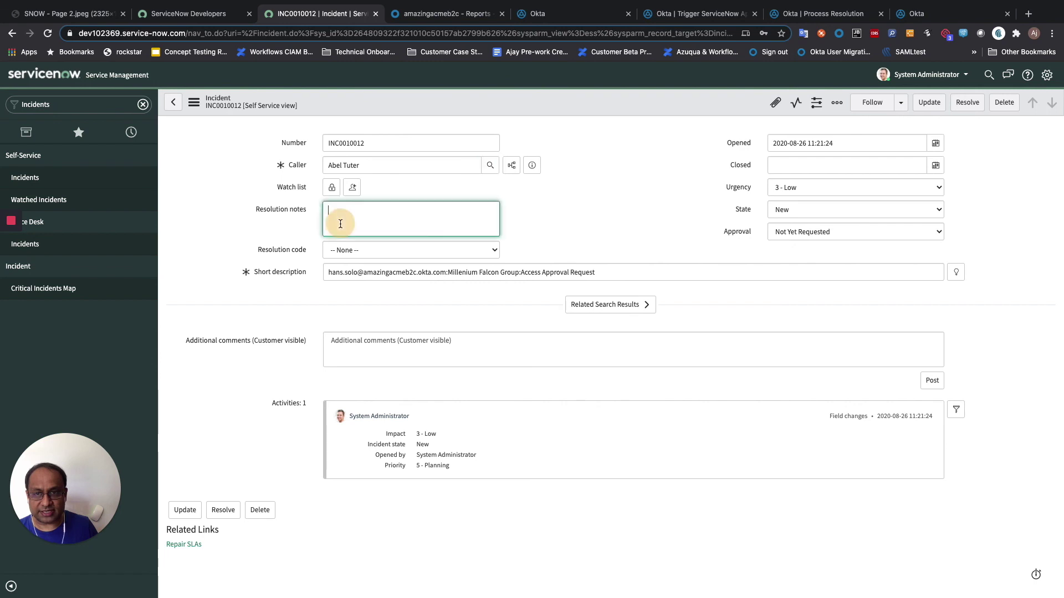
pyautogui.write('Add to group')
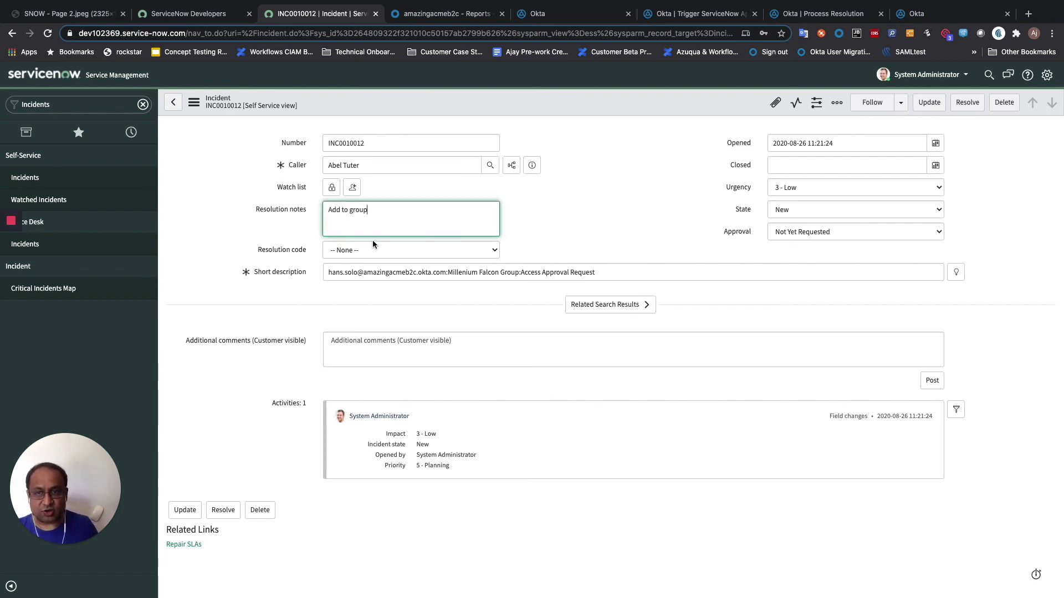
# - Set resolution code to Solved (Permanently) and Approval to Approved, then resolve the incident
pyautogui.click(404, 255)
pyautogui.click(404, 268)
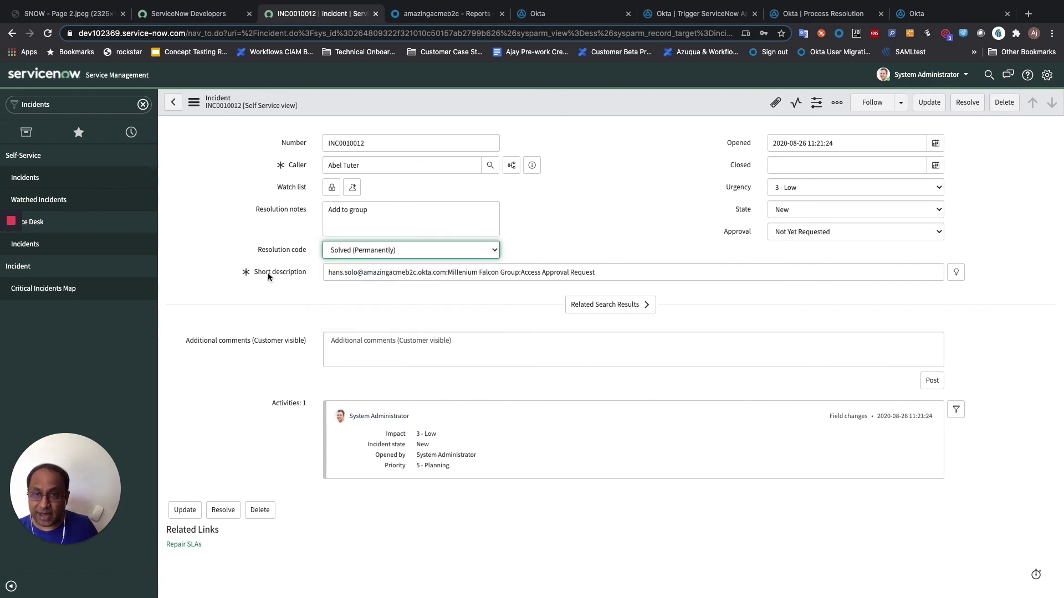
pyautogui.click(783, 233)
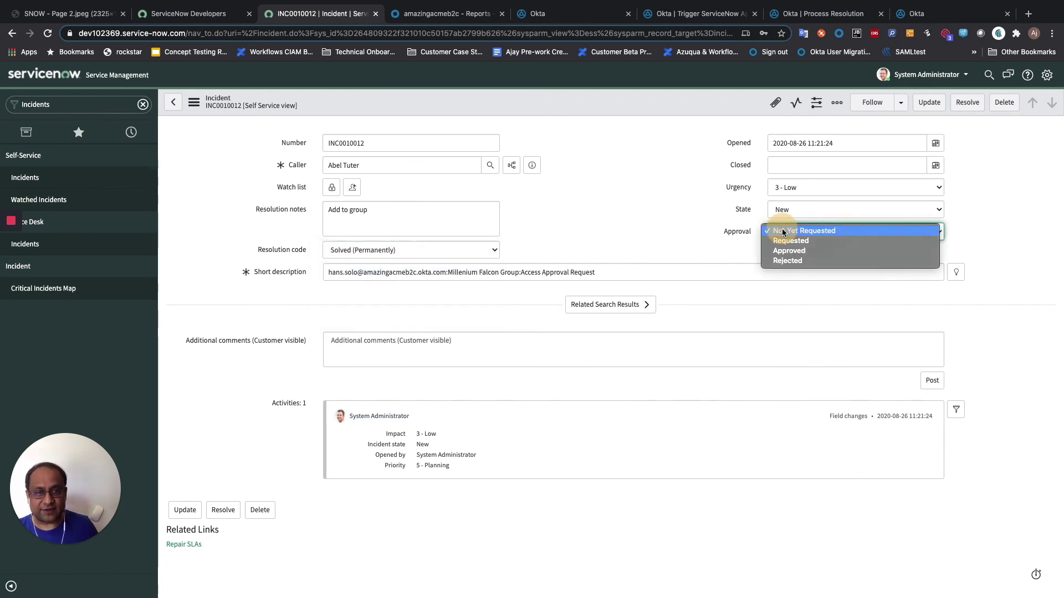
pyautogui.click(804, 254)
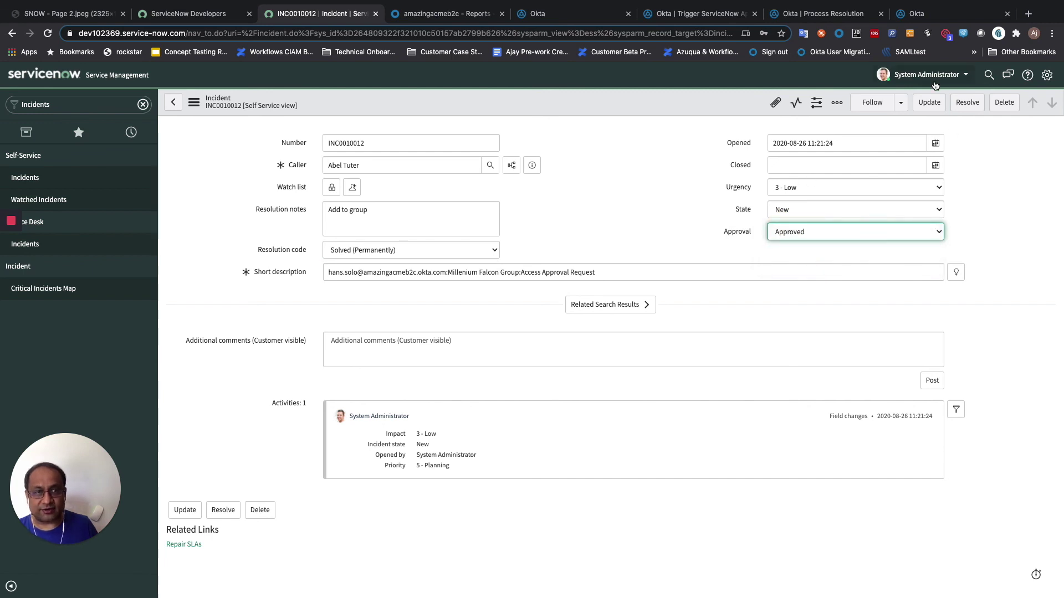
pyautogui.click(971, 104)
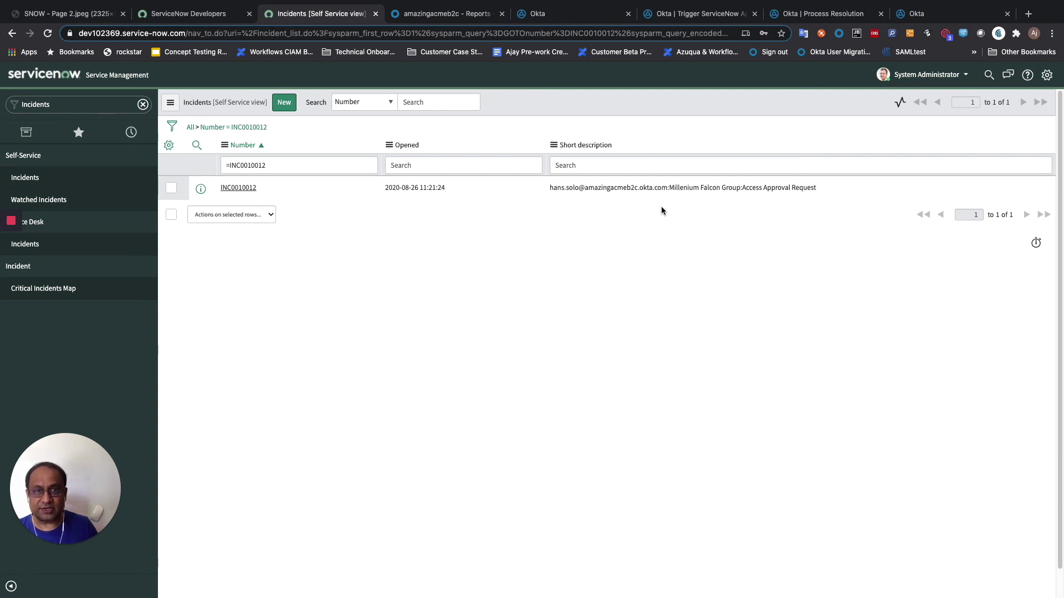
# - Check the Process Resolution flow history, confirming the Add User to Group card returned 204
pyautogui.click(782, 13)
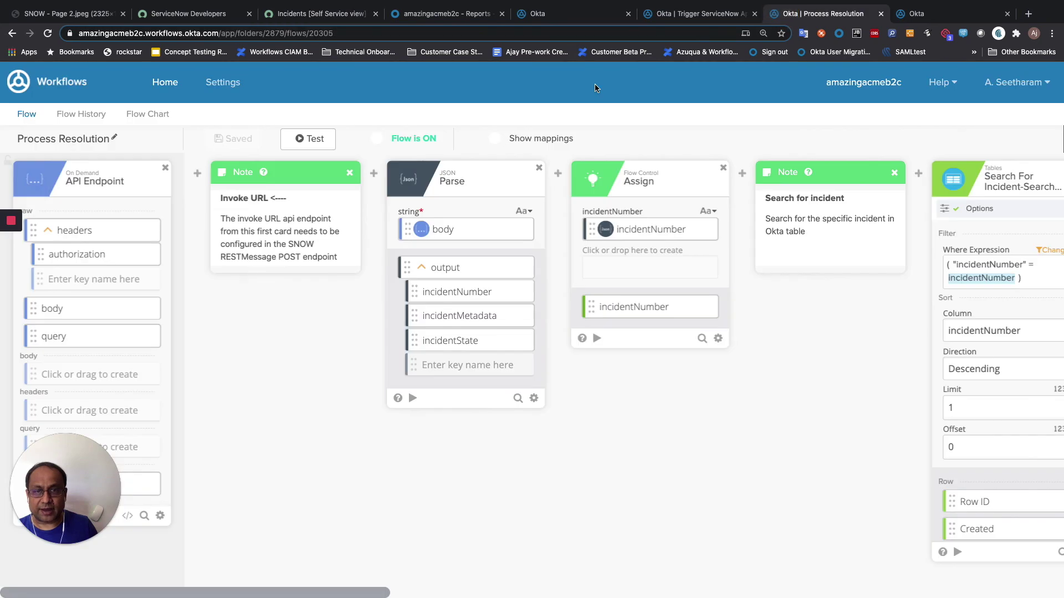
pyautogui.click(74, 116)
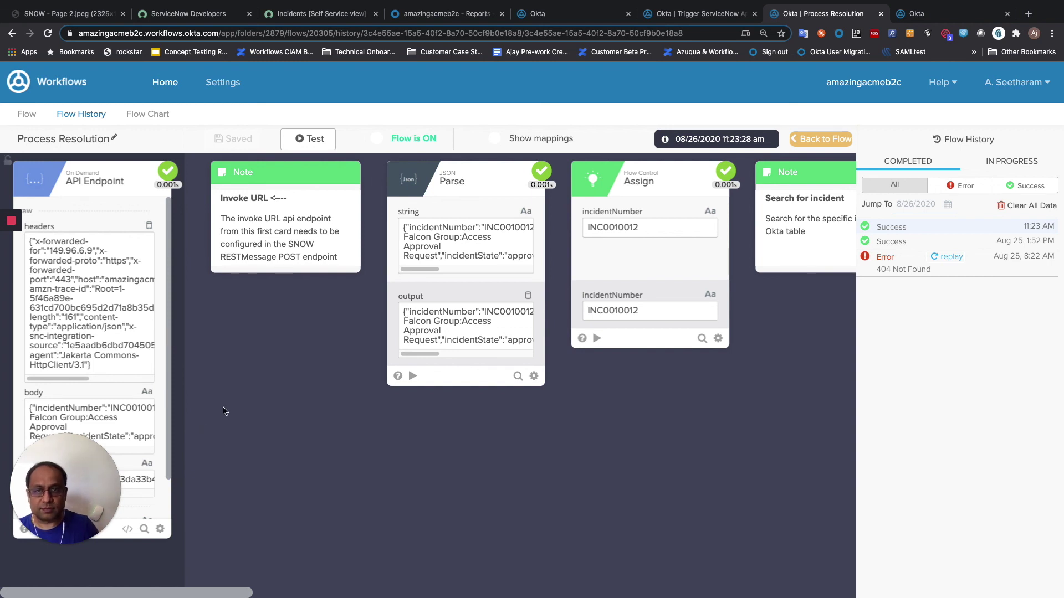
pyautogui.moveTo(236, 592); pyautogui.dragTo(685, 594)
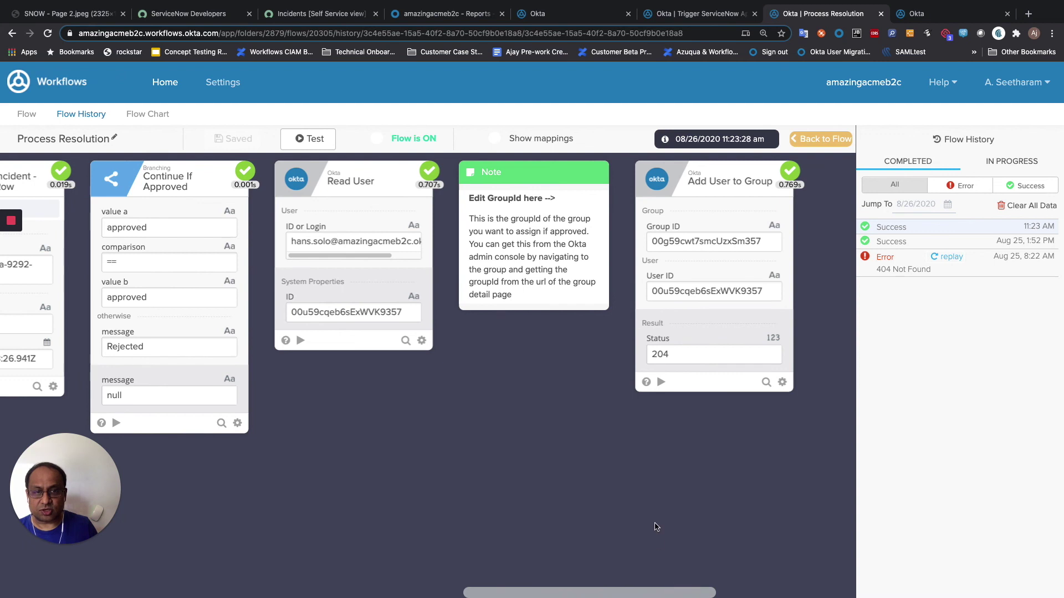
pyautogui.press('super+4')
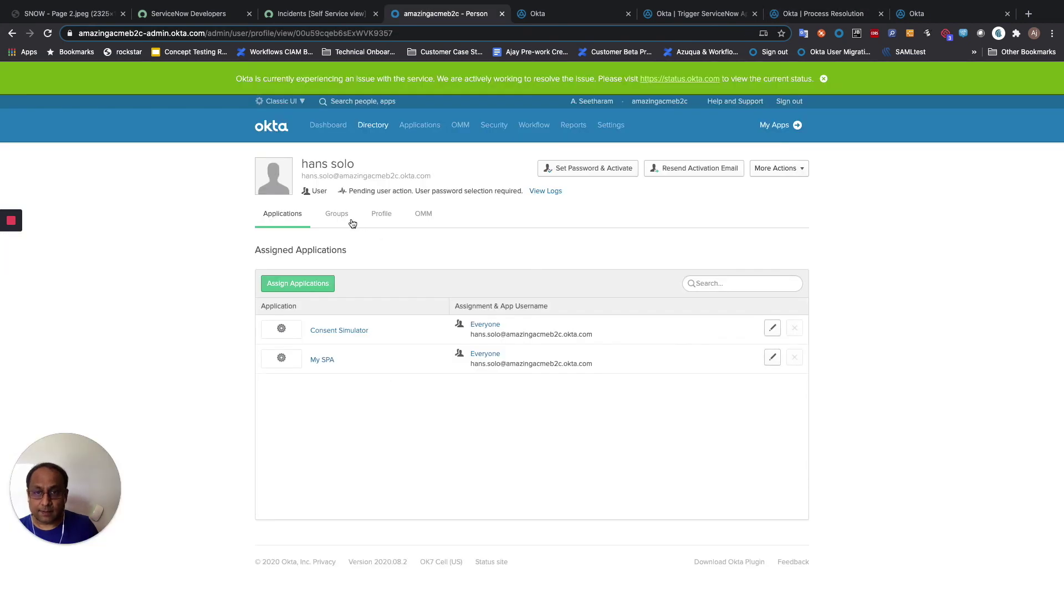
# - Show the user's Groups tab, now listing Millenium Falcon Group alongside Everyone
pyautogui.click(354, 215)
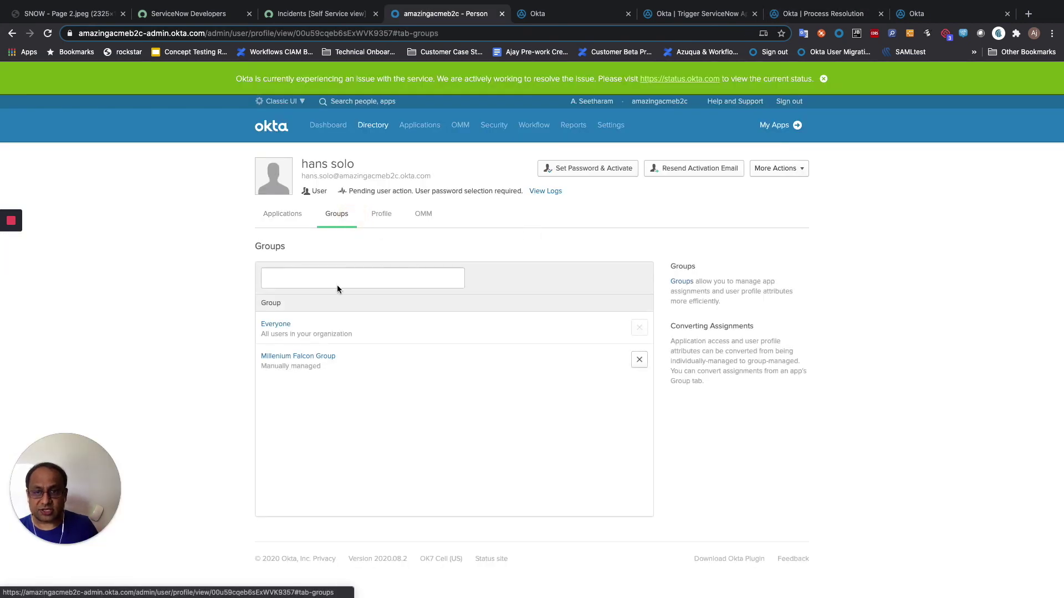